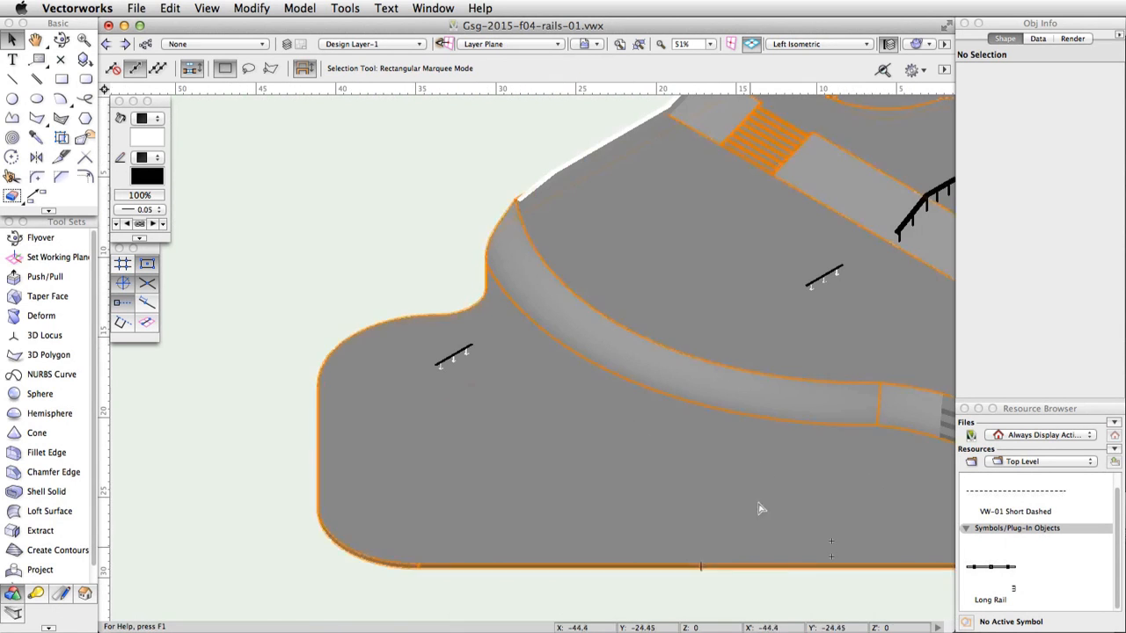
# - Switch to the front view and draw a circle with a radius of 0.1 in the empty area below the skate park
pyautogui.click(789, 43)
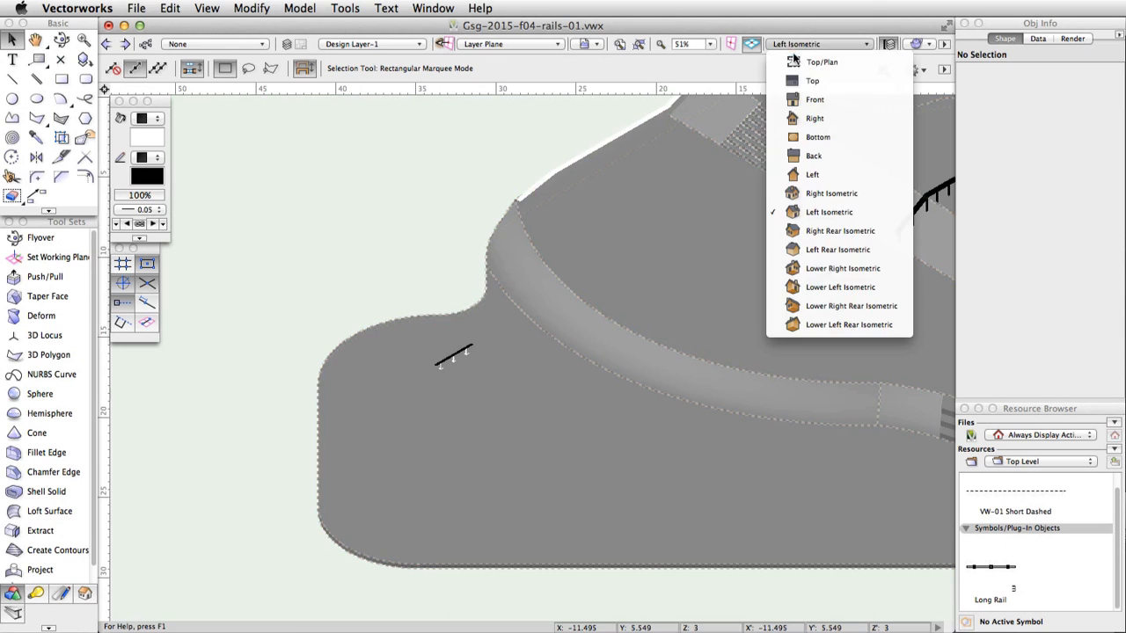
pyautogui.click(830, 99)
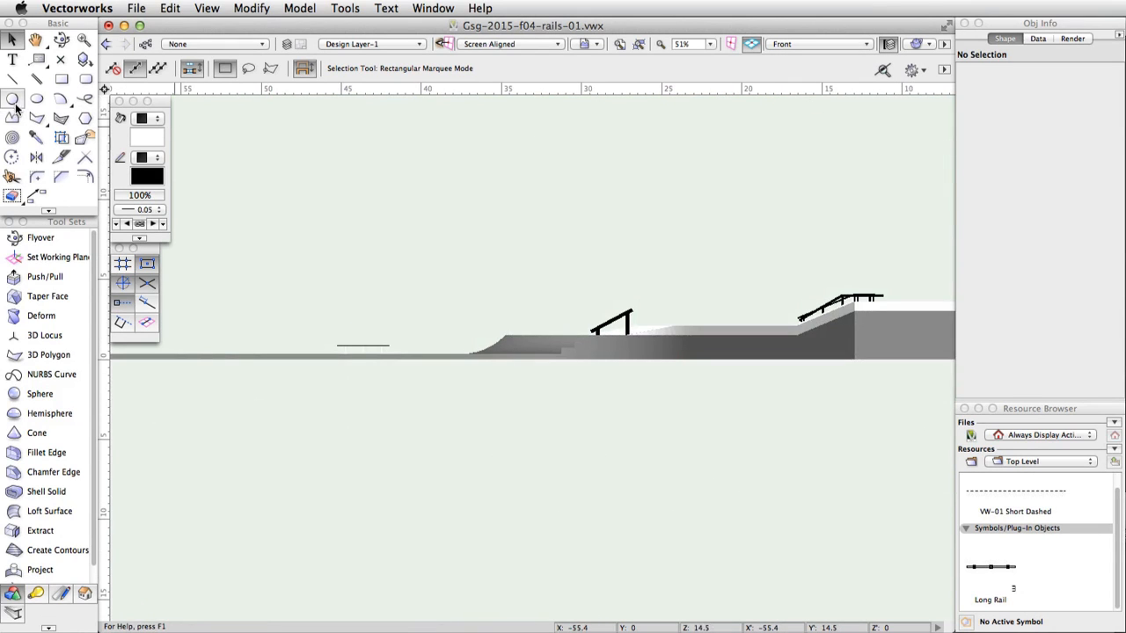
pyautogui.click(13, 100)
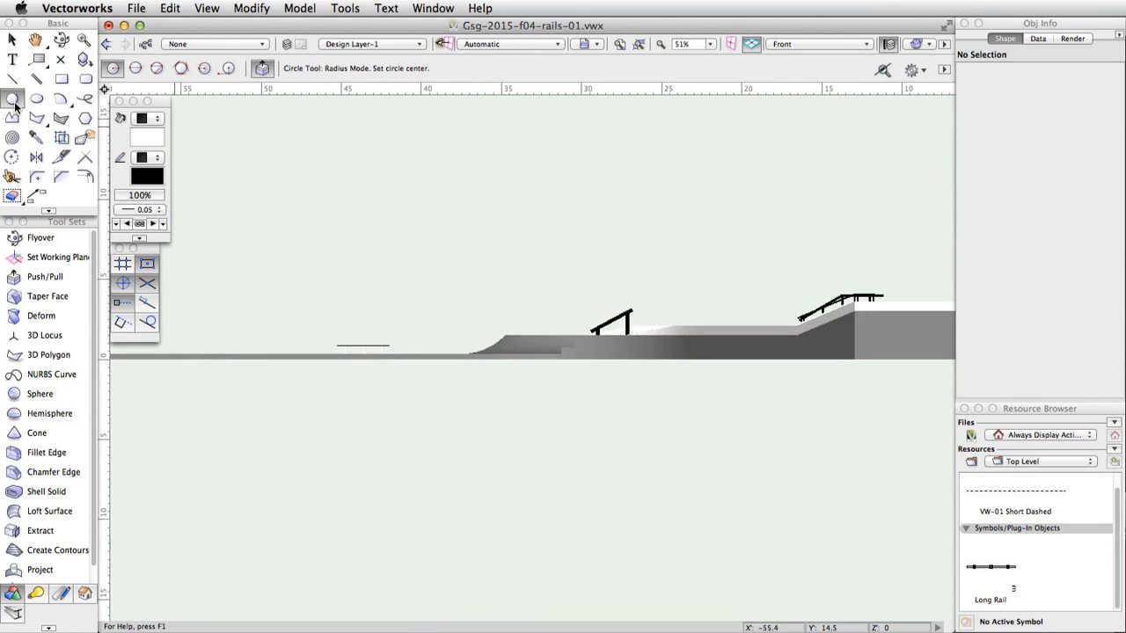
pyautogui.click(598, 461)
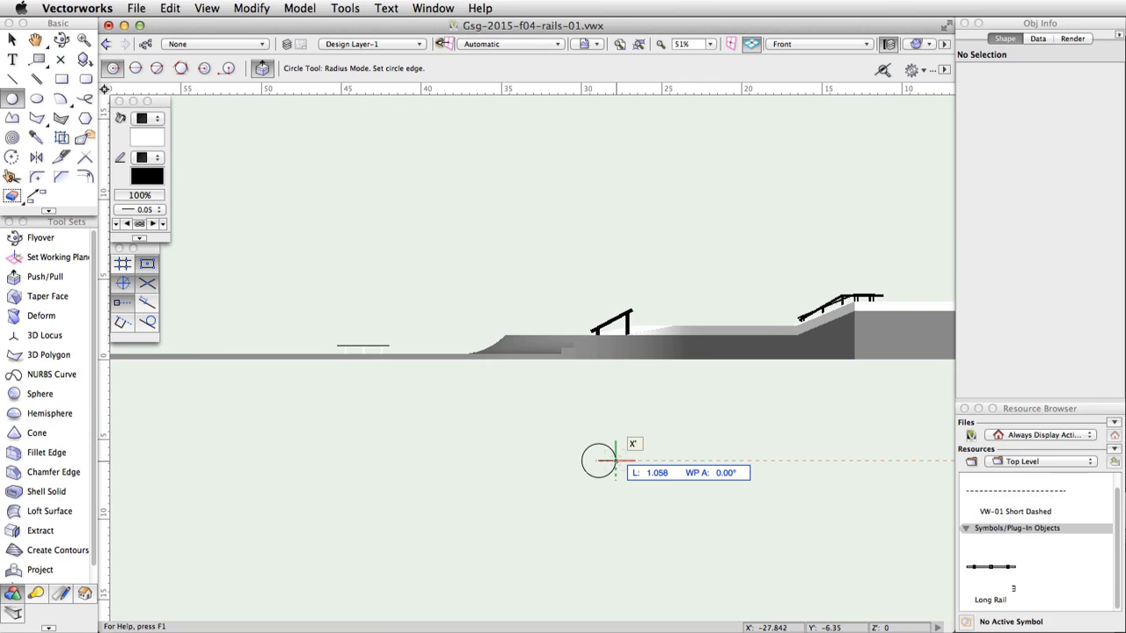
pyautogui.press('Tab')
pyautogui.write('0.1')
pyautogui.press('Return')
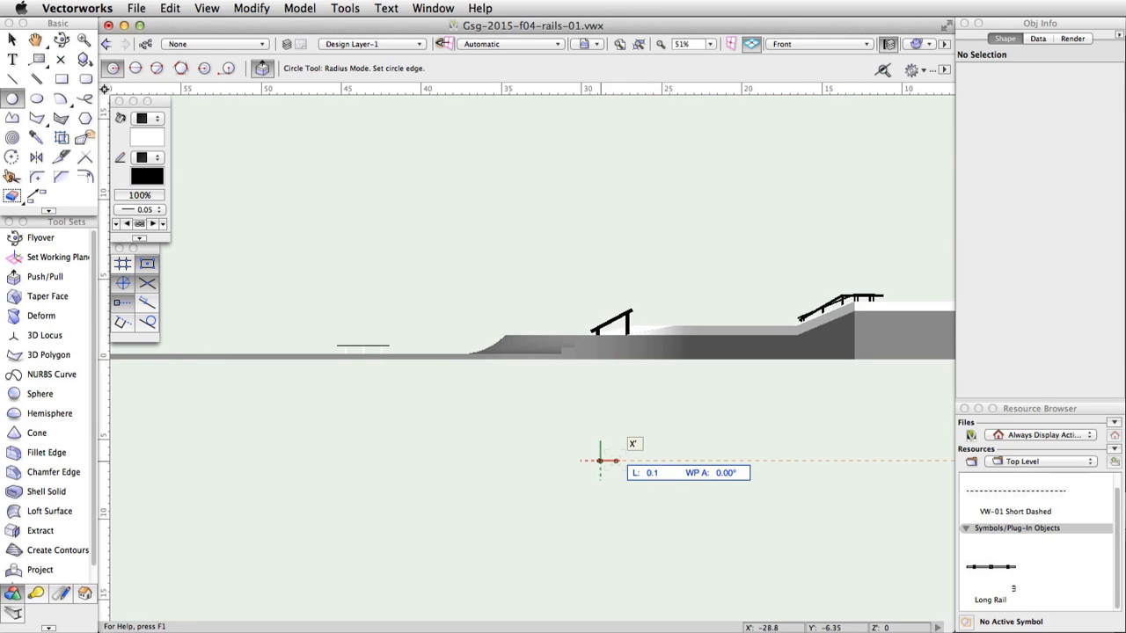
pyautogui.click(600, 460)
# - Set the active plane to Screen Plane and draw a horizontal line 6.5 long above the circle
pyautogui.scroll(5, 598, 460)
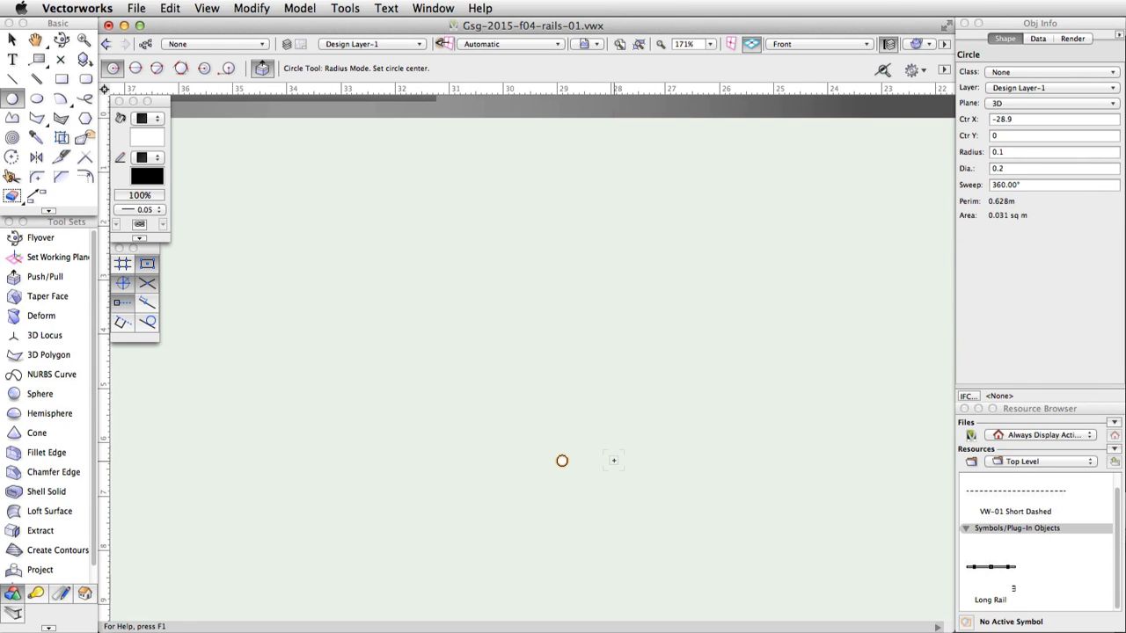
pyautogui.click(520, 42)
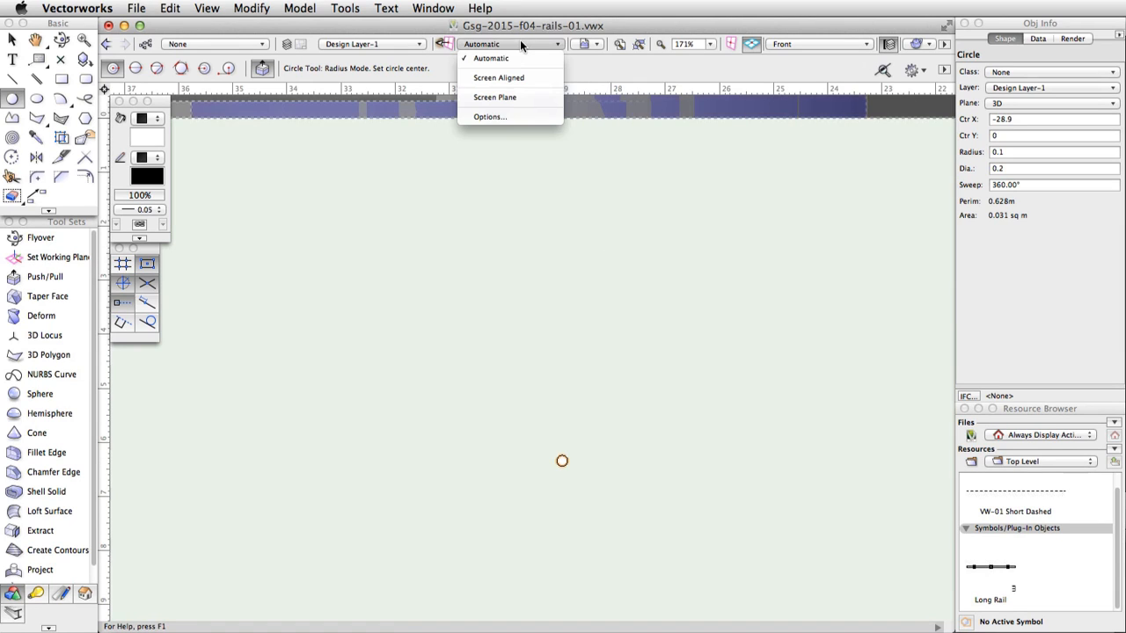
pyautogui.click(521, 94)
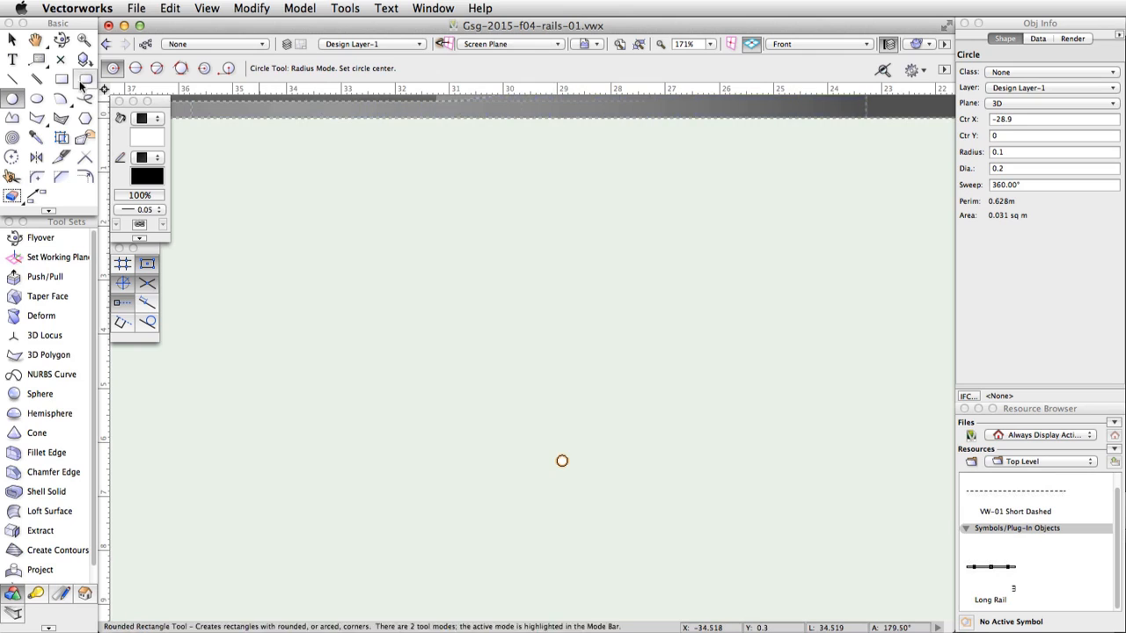
pyautogui.click(13, 78)
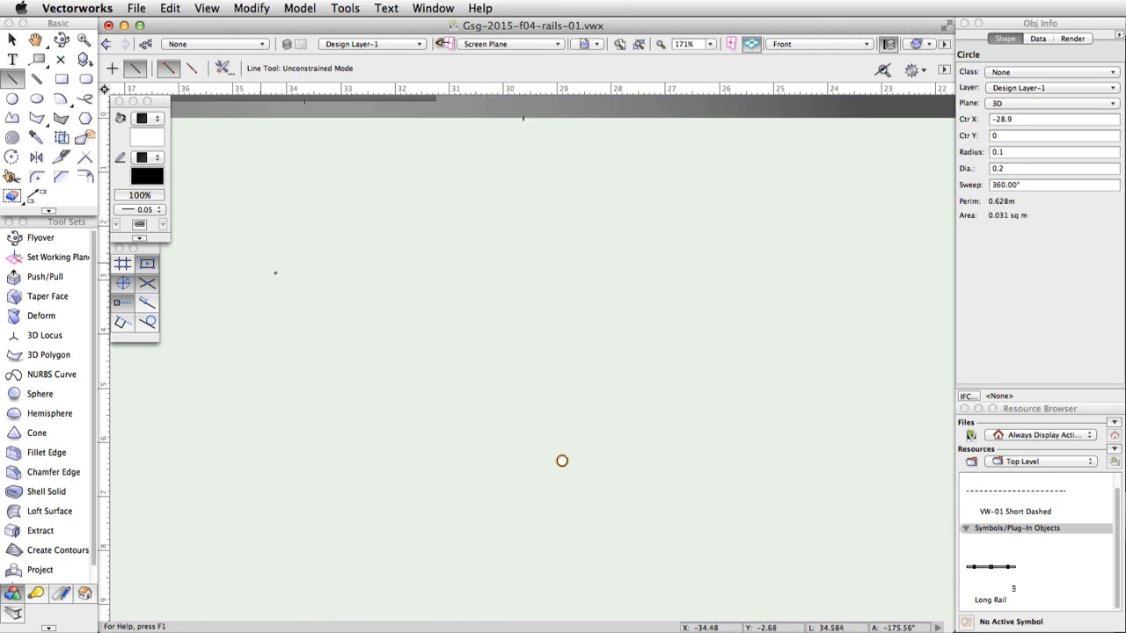
pyautogui.click(359, 358)
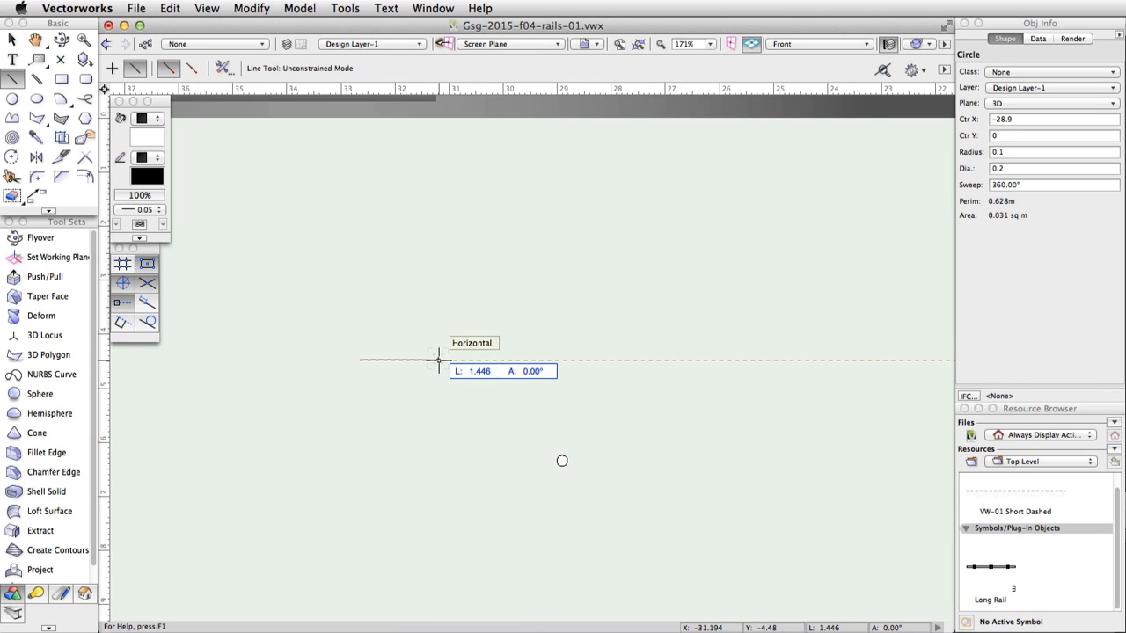
pyautogui.press('Tab')
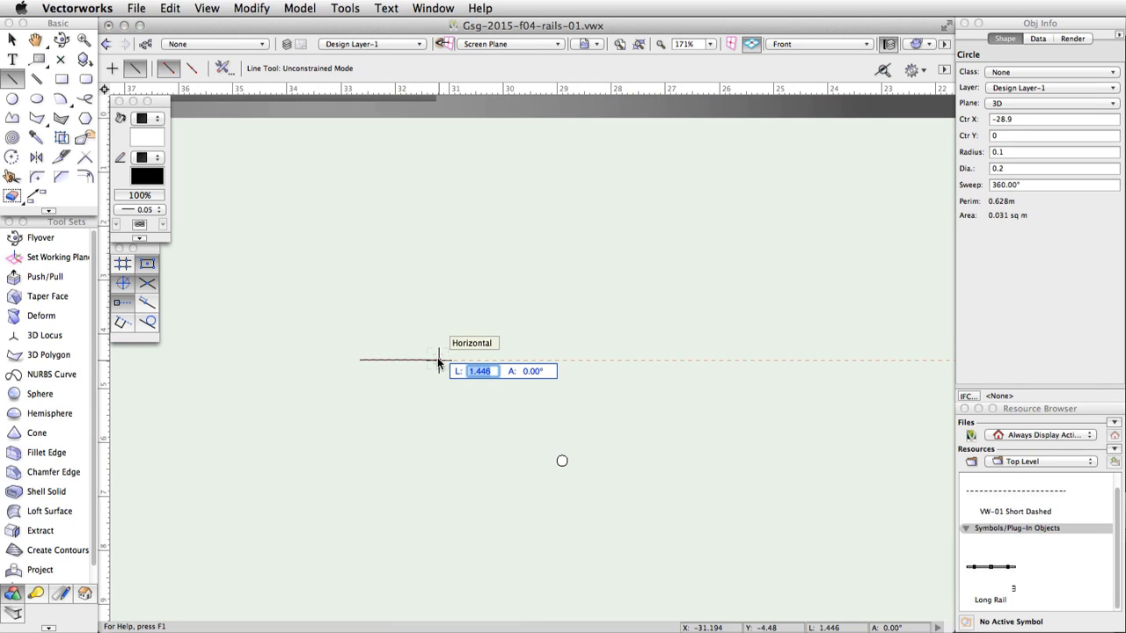
pyautogui.write('6.5')
pyautogui.press('Tab')
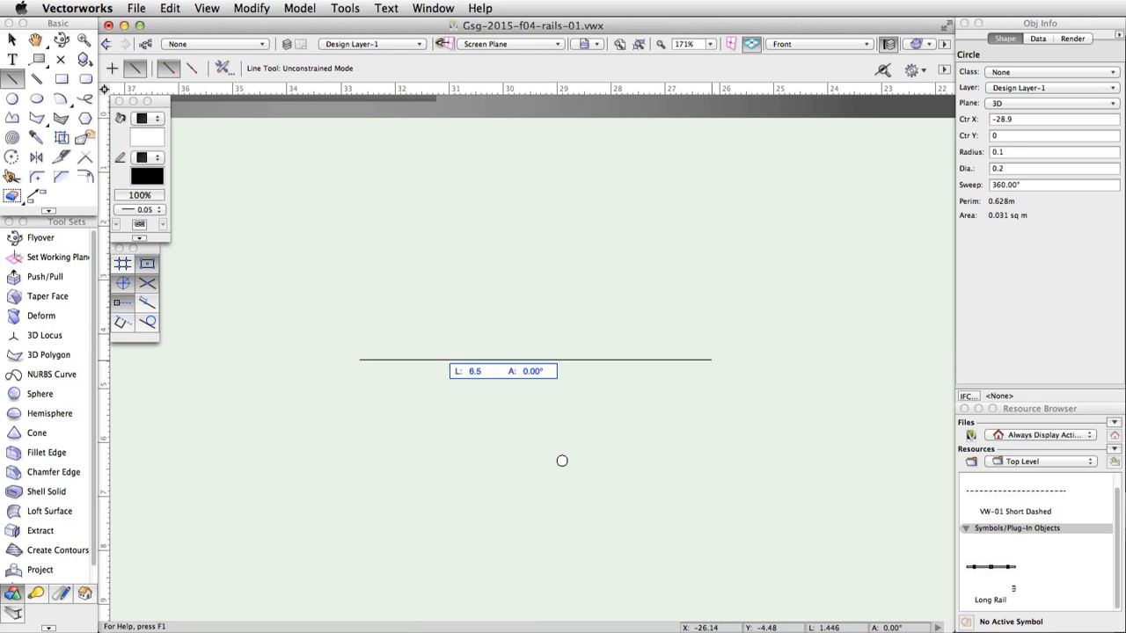
pyautogui.press('Return')
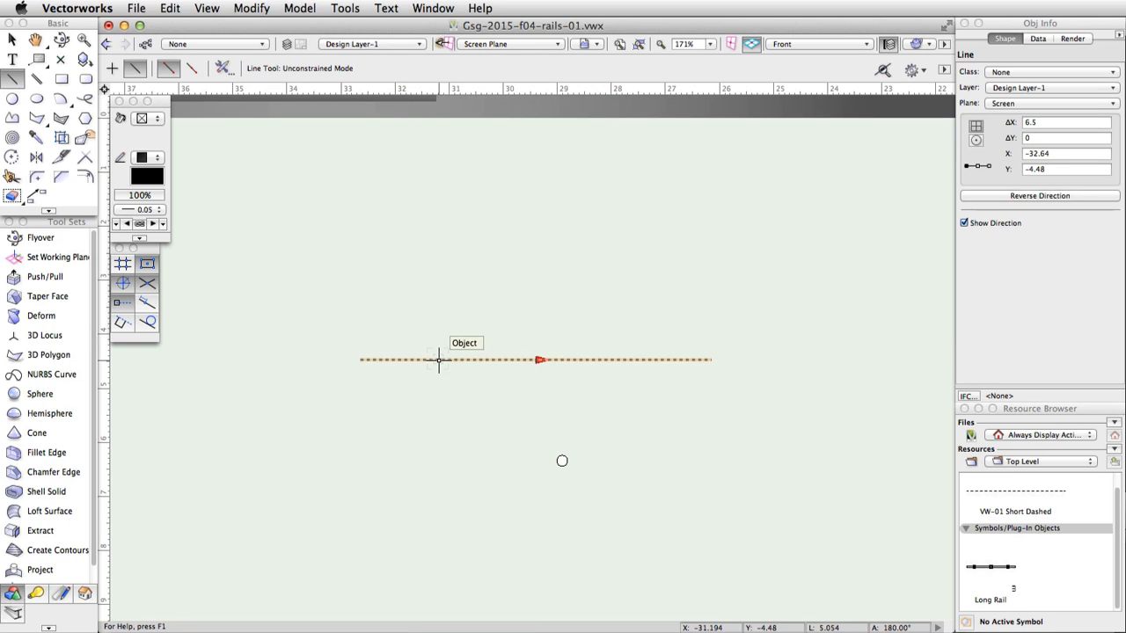
# - Extrude the circle along a path, using the 6.5 line as the path object with a uniform scale factor of 1
pyautogui.press('x')
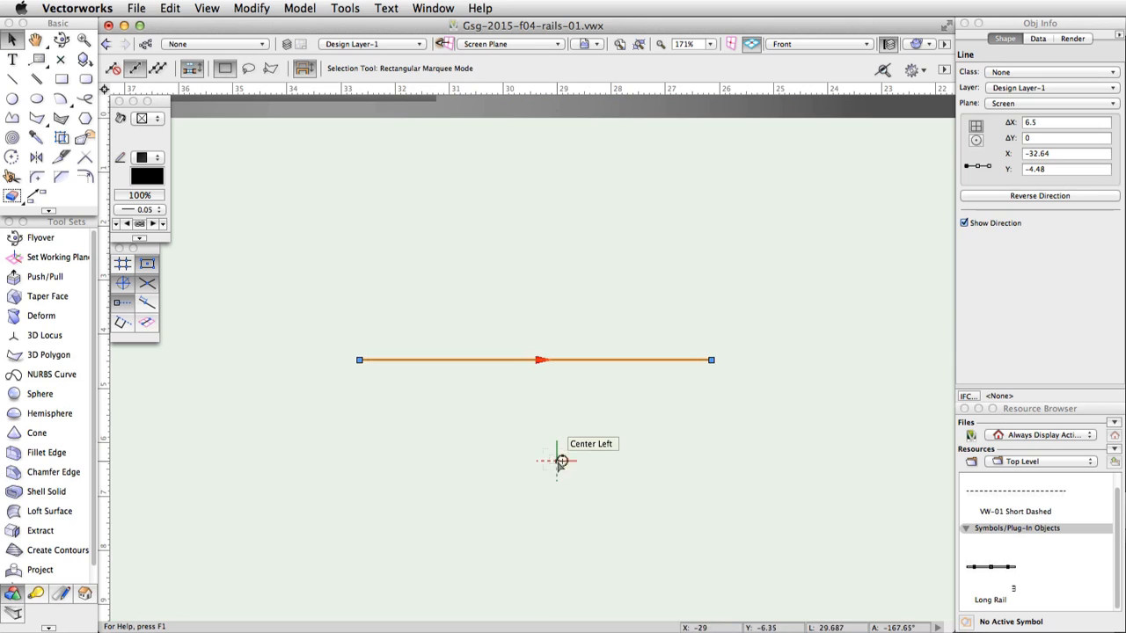
pyautogui.keyDown('shift'); pyautogui.click(560, 462); pyautogui.keyUp('shift')
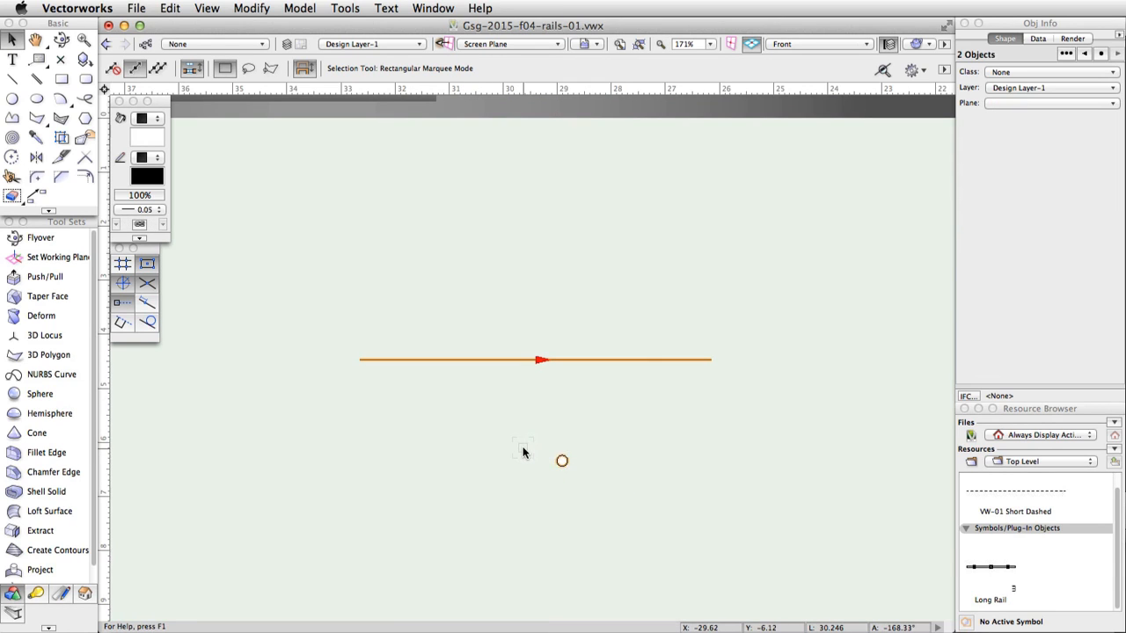
pyautogui.click(300, 8)
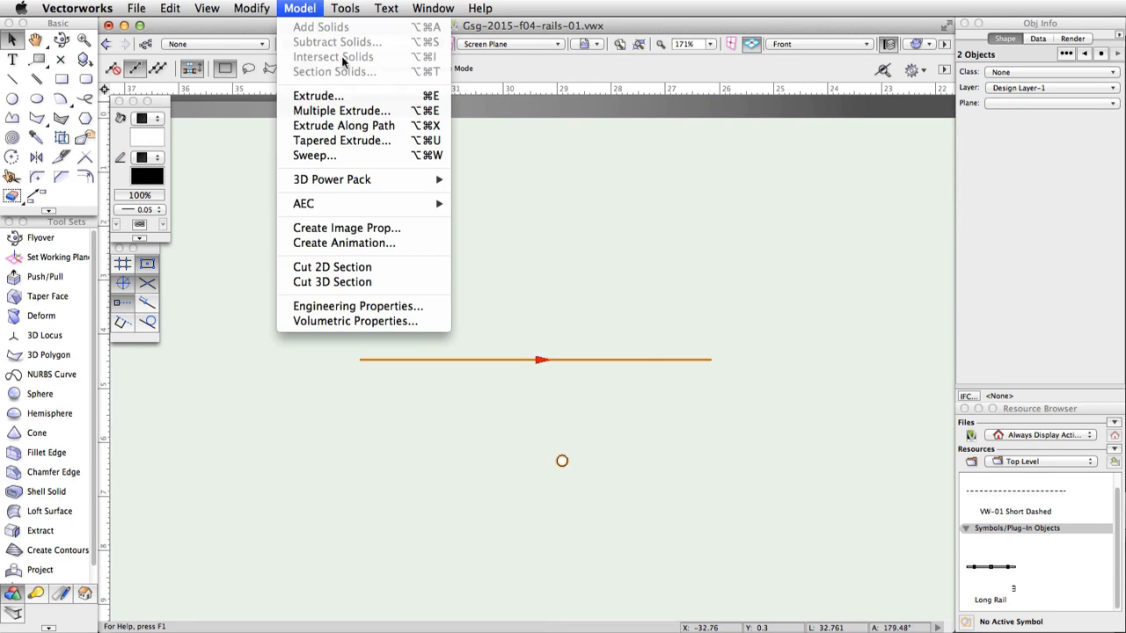
pyautogui.click(396, 126)
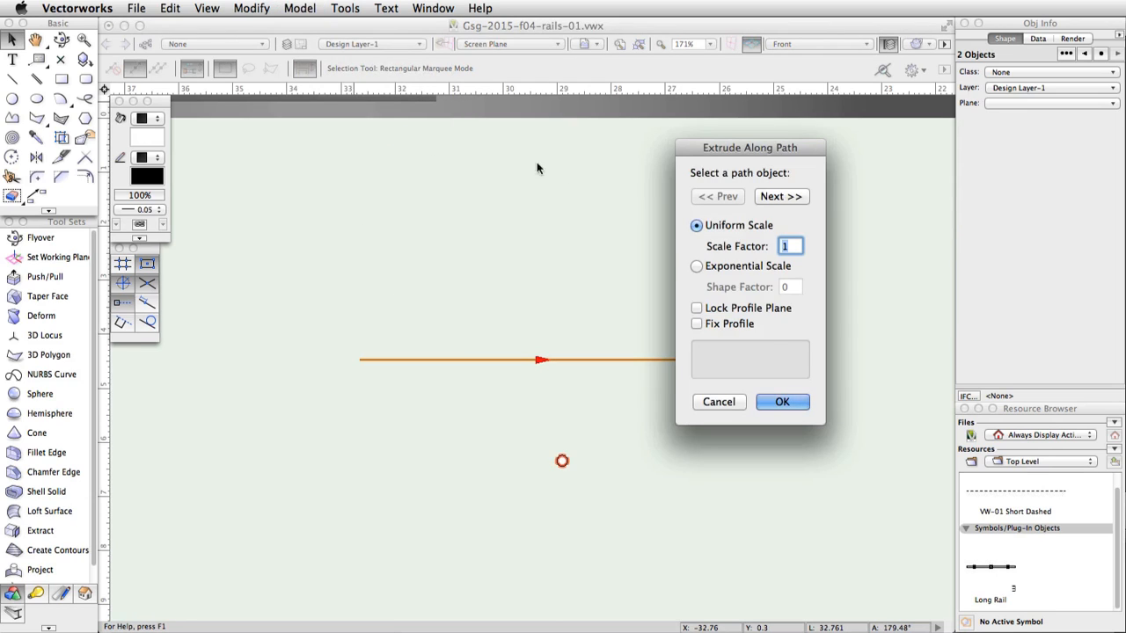
pyautogui.click(772, 196)
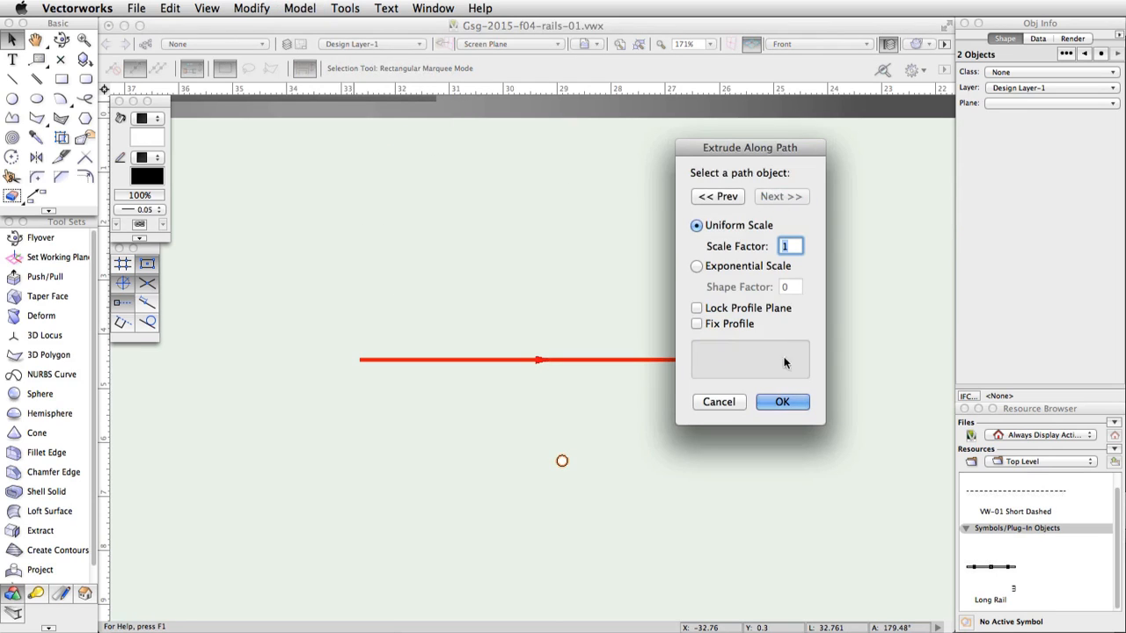
pyautogui.click(783, 401)
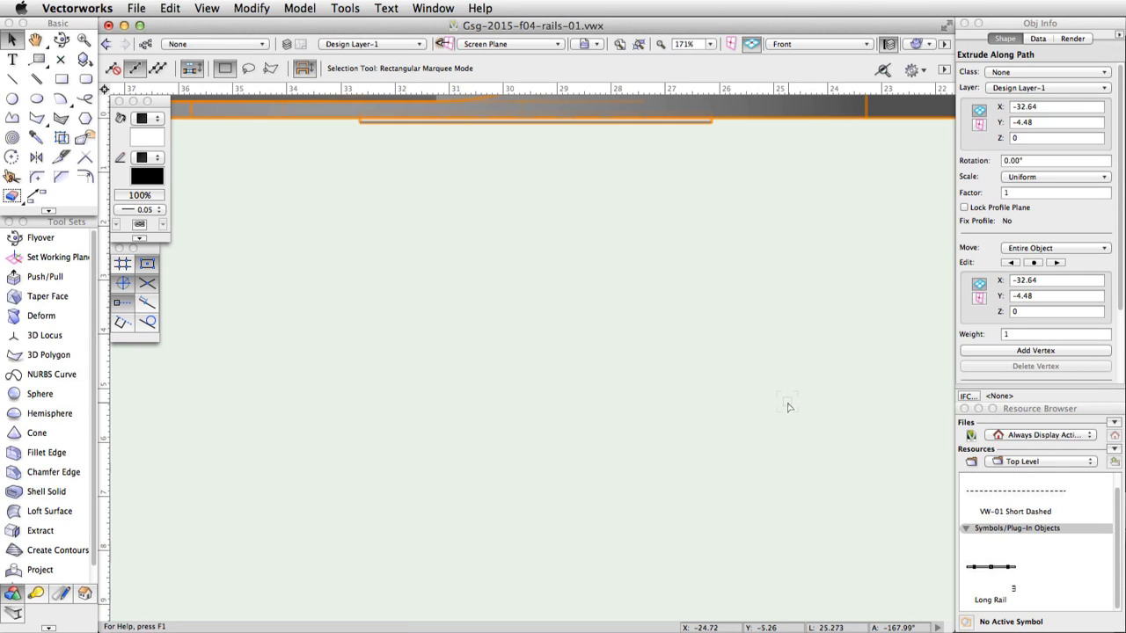
# - Move the extruded tube above the ground into the open space left of the existing short rail, at about X -55.05, Z 2.2
pyautogui.press('h')
pyautogui.moveTo(578, 179); pyautogui.dragTo(606, 353)
pyautogui.scroll(4, 598, 284)
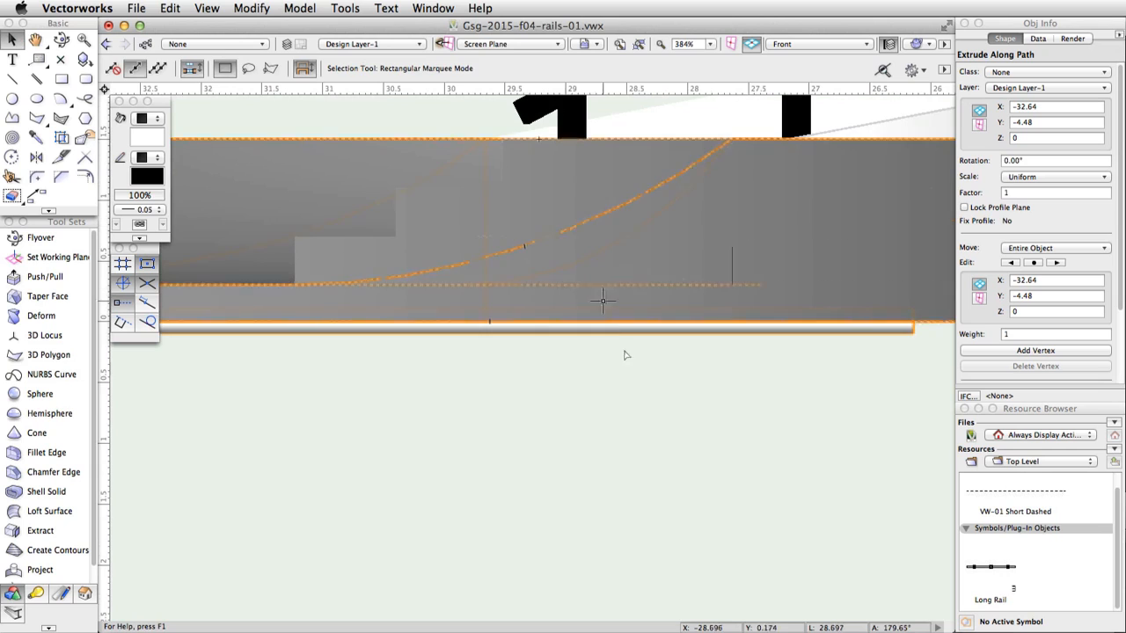
pyautogui.moveTo(636, 398); pyautogui.dragTo(654, 483)
pyautogui.press('x')
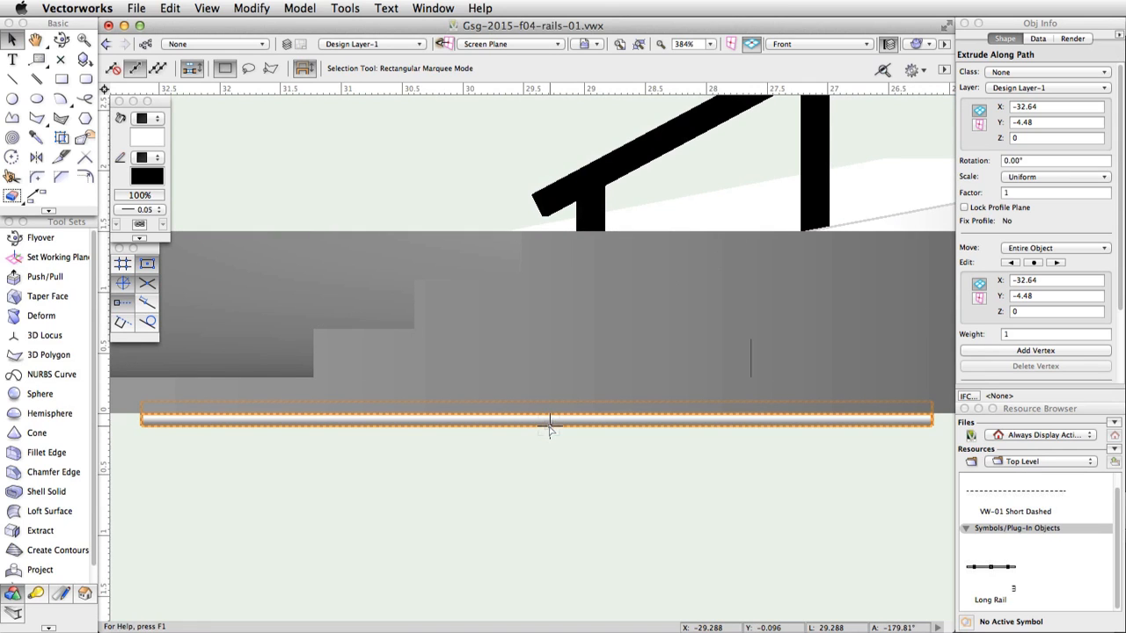
pyautogui.moveTo(549, 429); pyautogui.dragTo(623, 307)
pyautogui.scroll(-3, 613, 269)
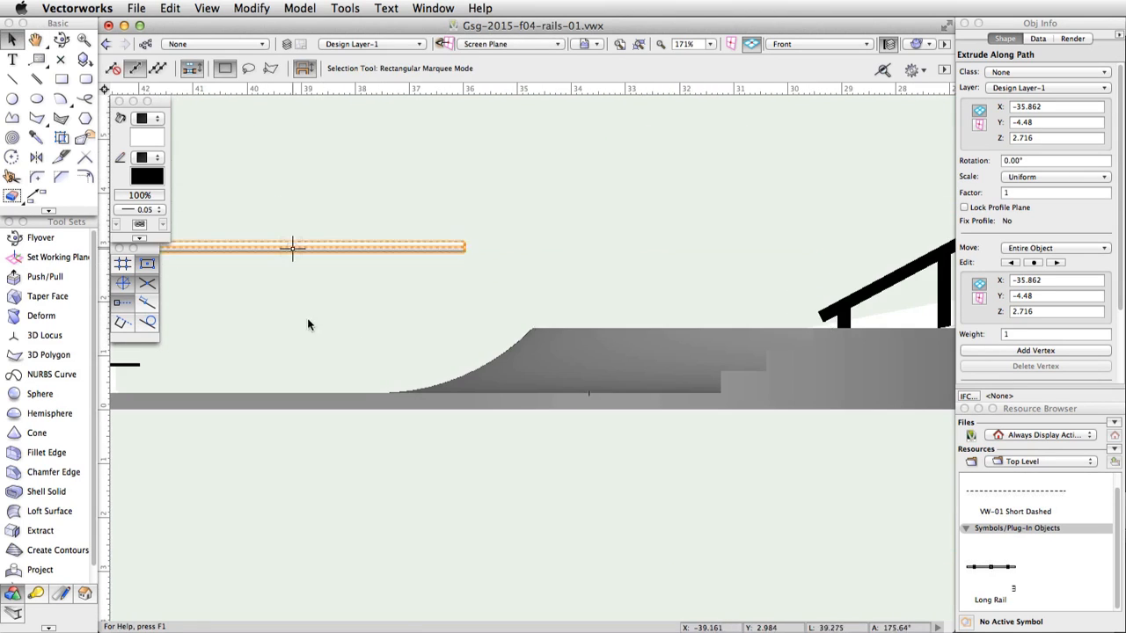
pyautogui.moveTo(307, 324); pyautogui.dragTo(499, 322)
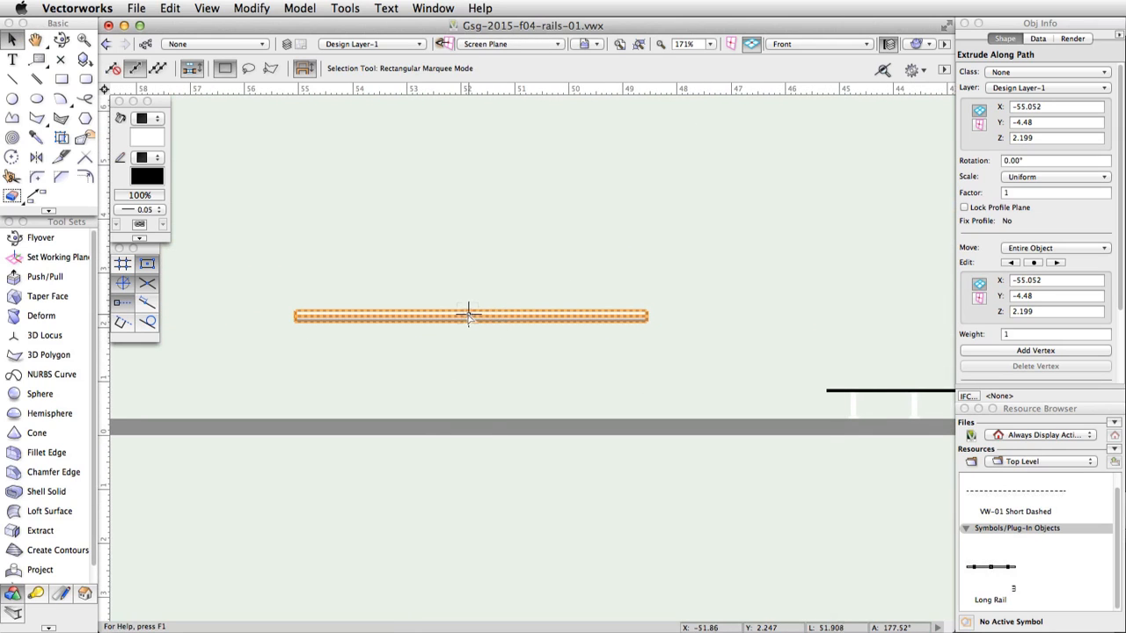
# - Bend the right end section of the tube upward about 31° with the Deform tool in Bend Solid mode
pyautogui.click(71, 315)
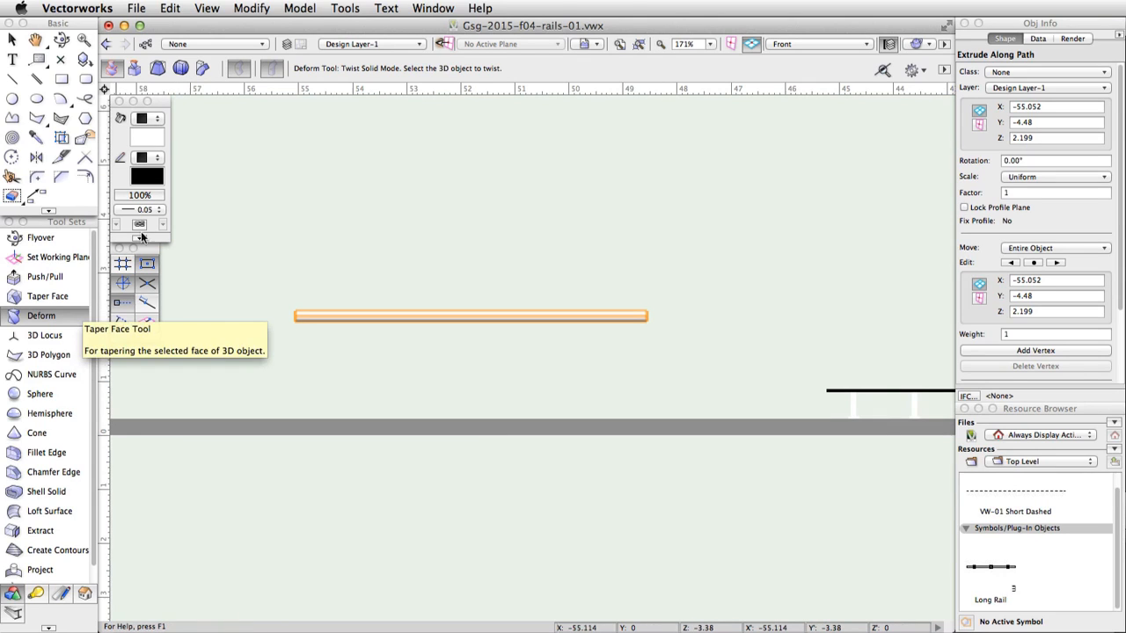
pyautogui.click(202, 69)
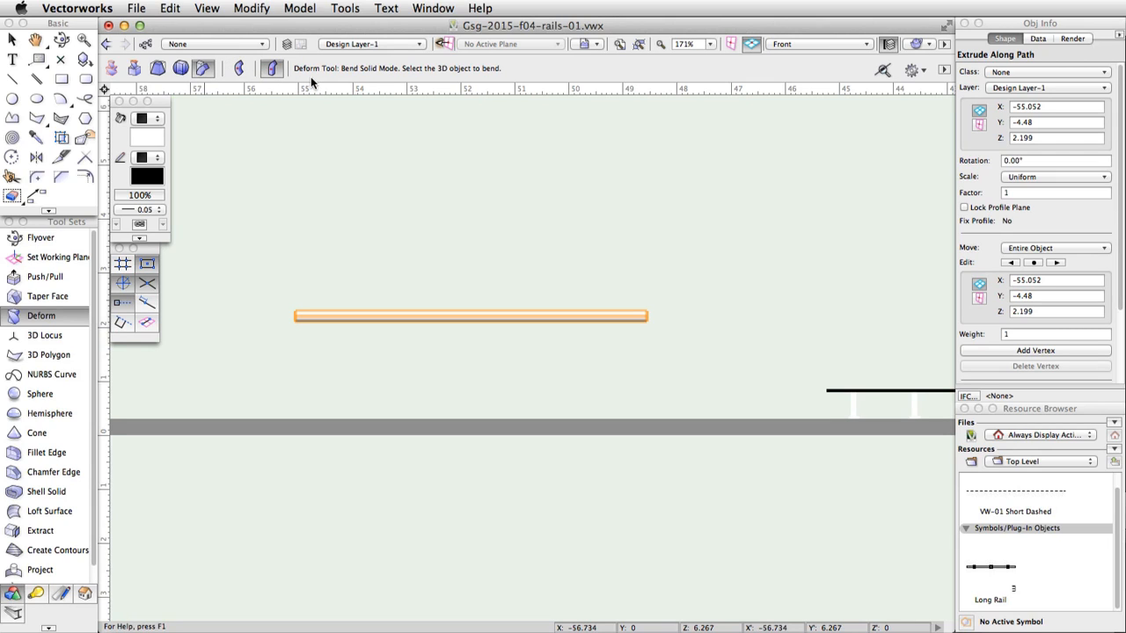
pyautogui.click(638, 320)
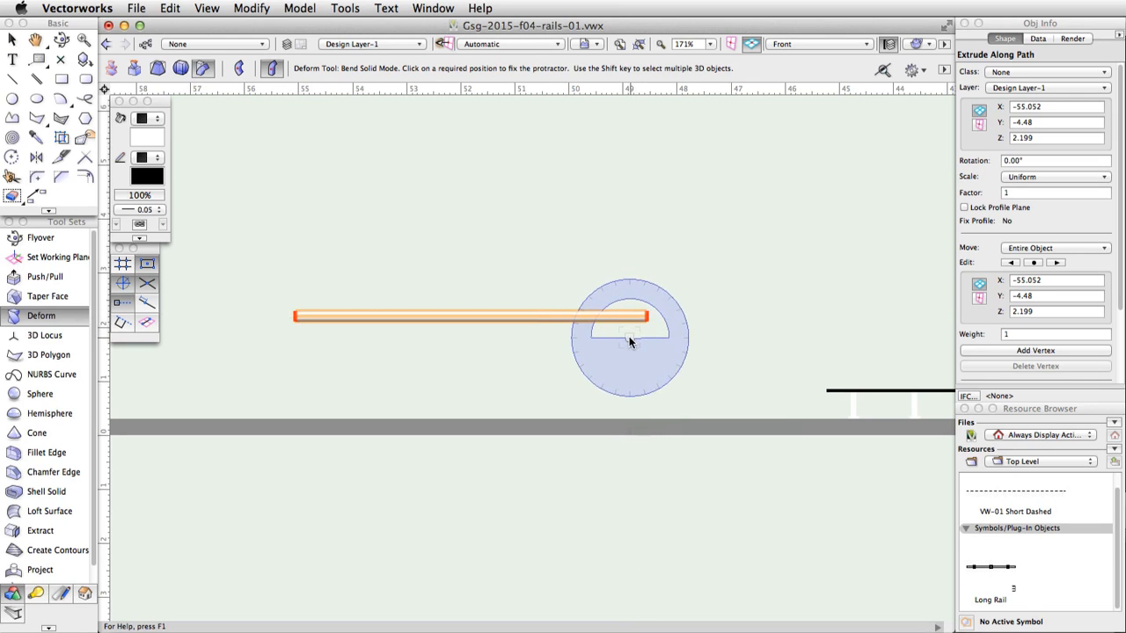
pyautogui.scroll(2, 630, 342)
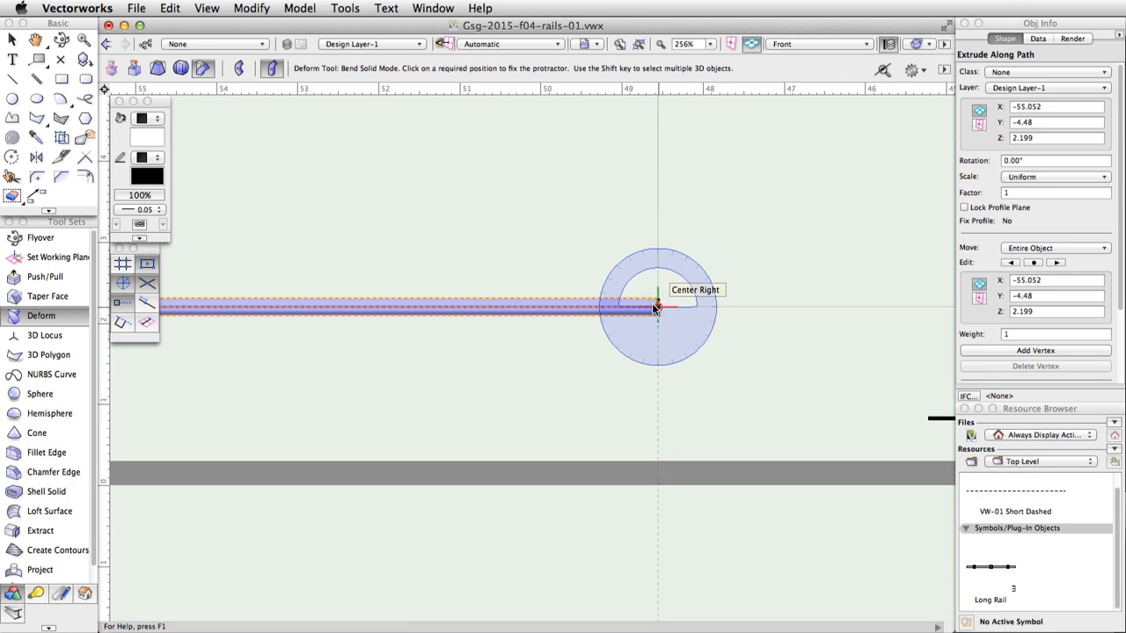
pyautogui.click(507, 306)
pyautogui.click(508, 306)
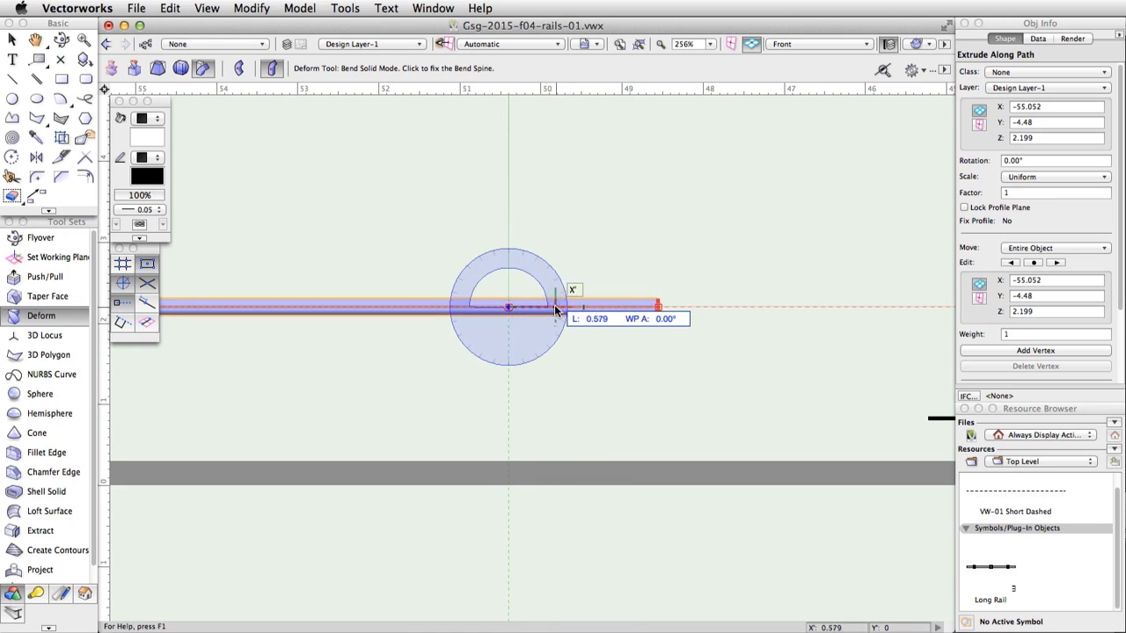
pyautogui.click(656, 309)
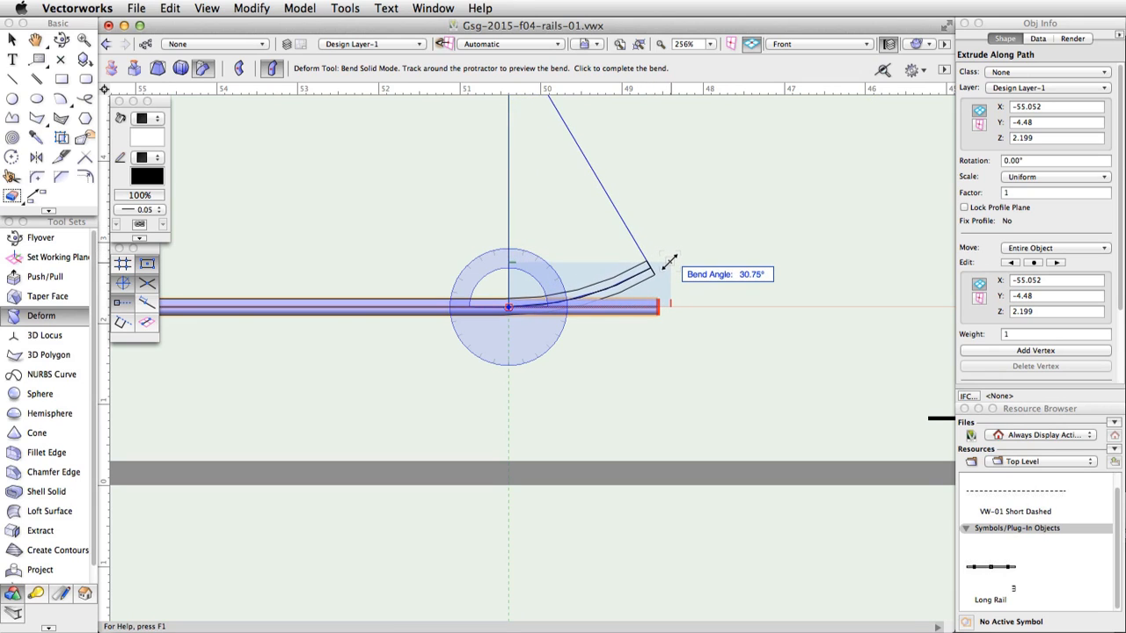
pyautogui.click(668, 261)
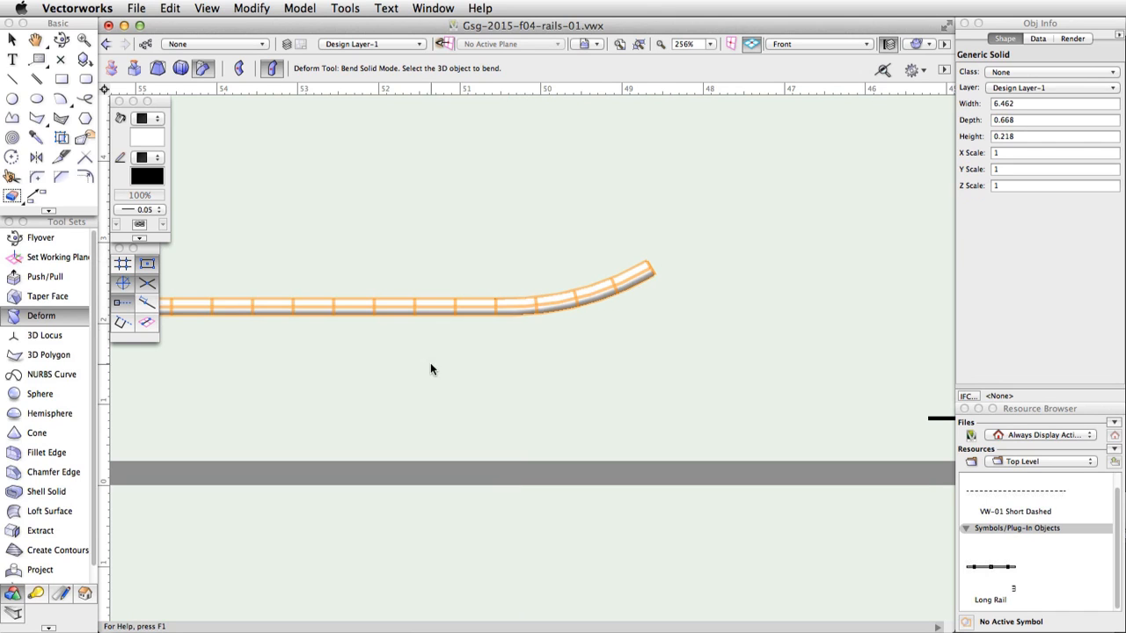
# - Bend the left portion of the tube upward about 39° with Bend Solid, starting near the existing curve at its right end
pyautogui.press('h')
pyautogui.moveTo(431, 362); pyautogui.dragTo(586, 376)
pyautogui.press('space')
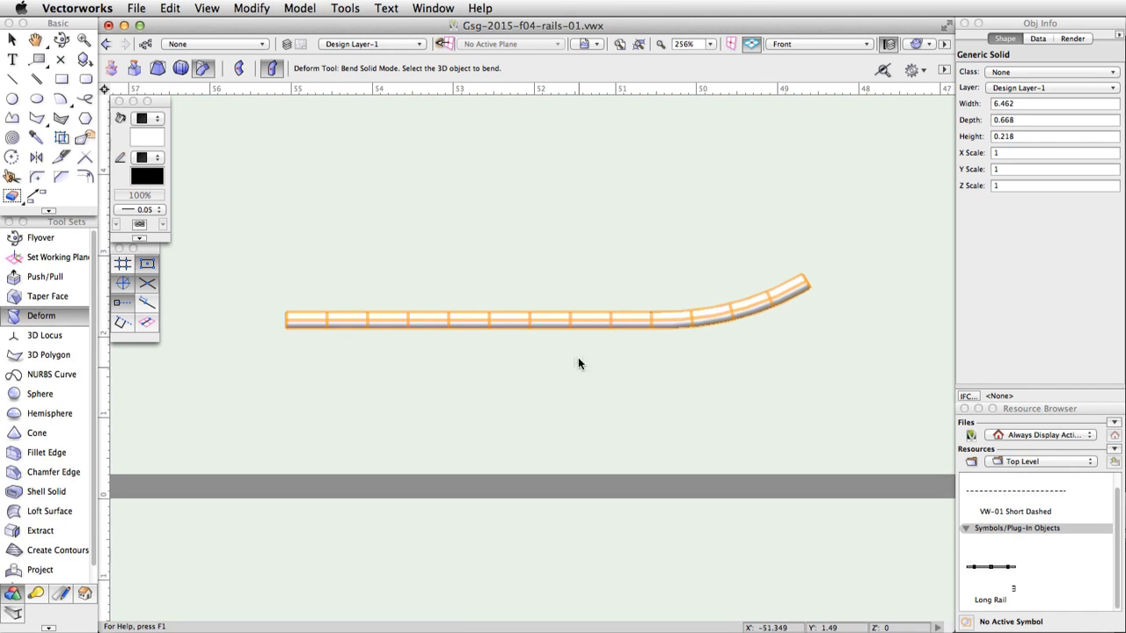
pyautogui.click(578, 320)
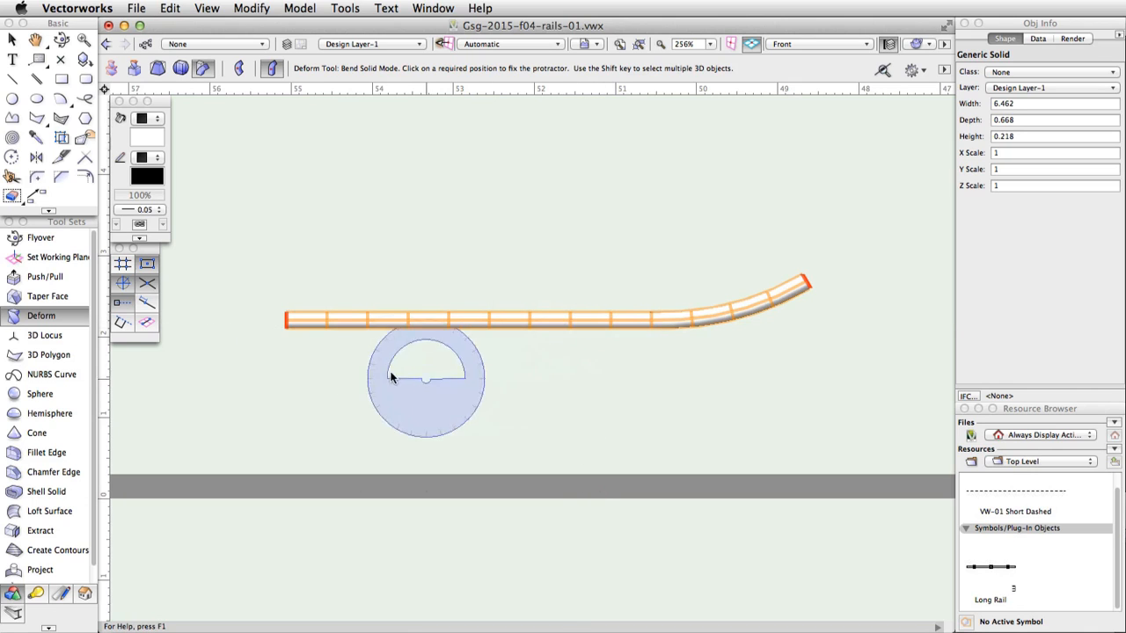
pyautogui.click(284, 319)
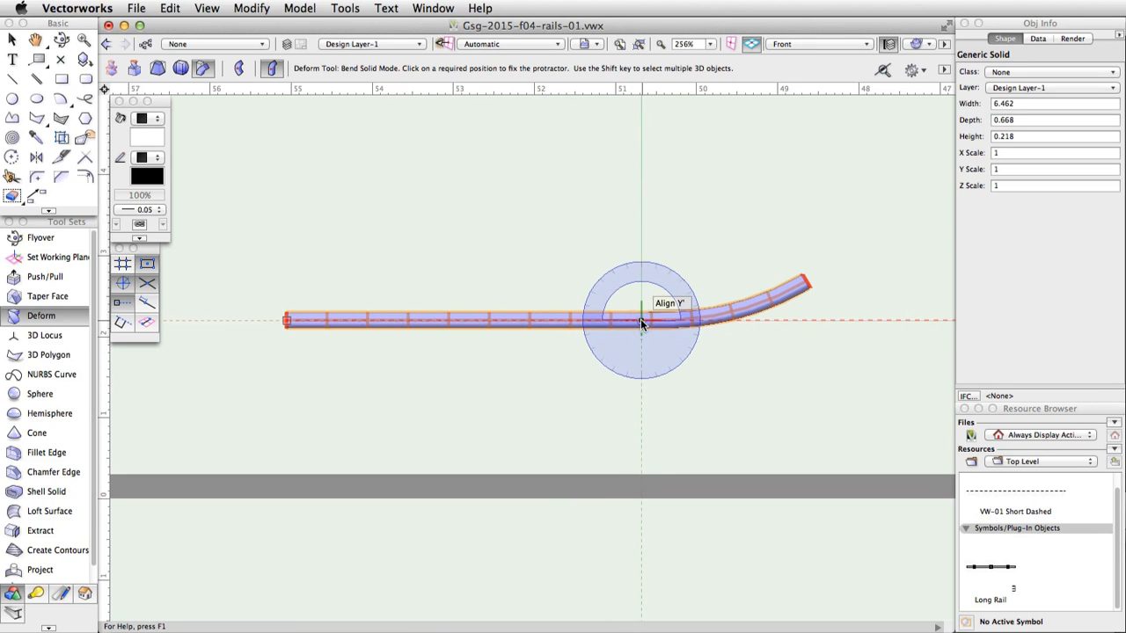
pyautogui.click(640, 322)
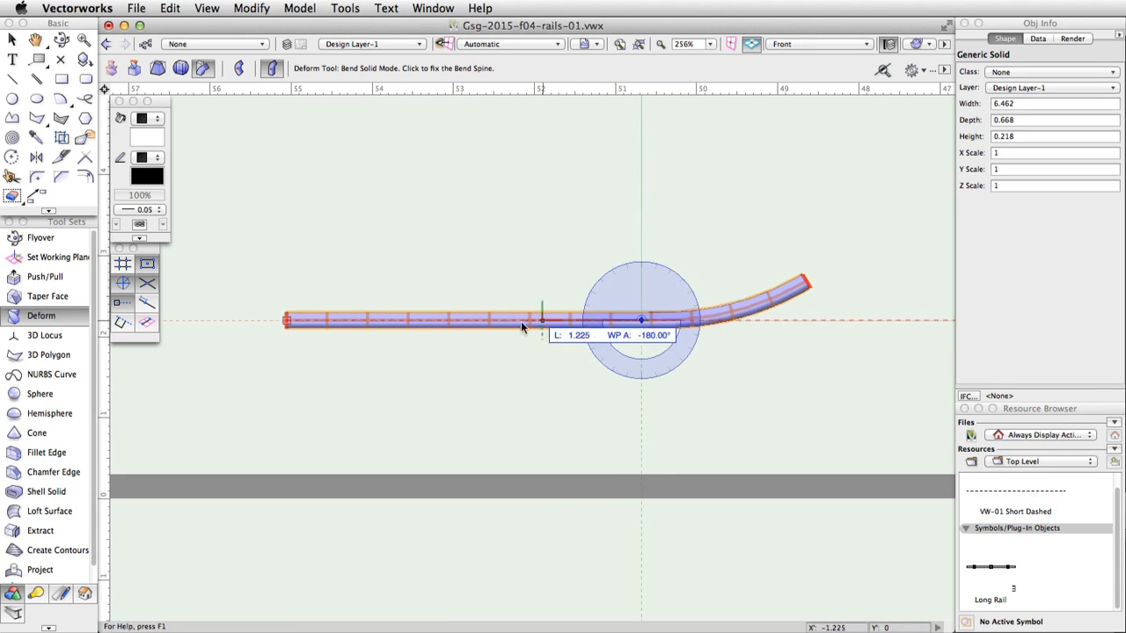
pyautogui.click(475, 322)
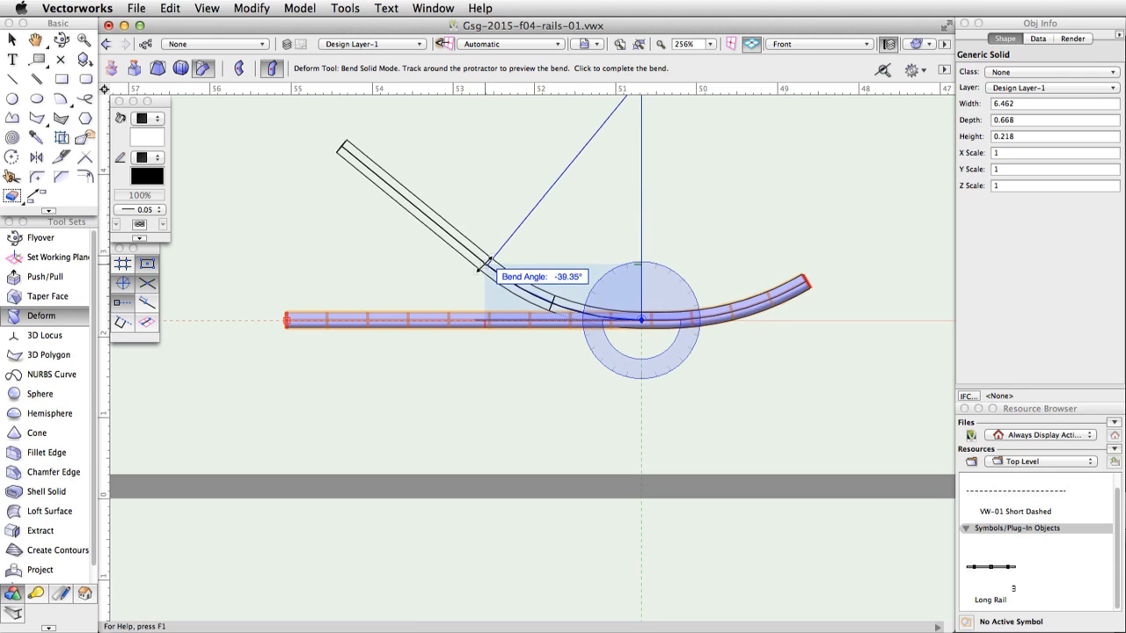
pyautogui.click(484, 266)
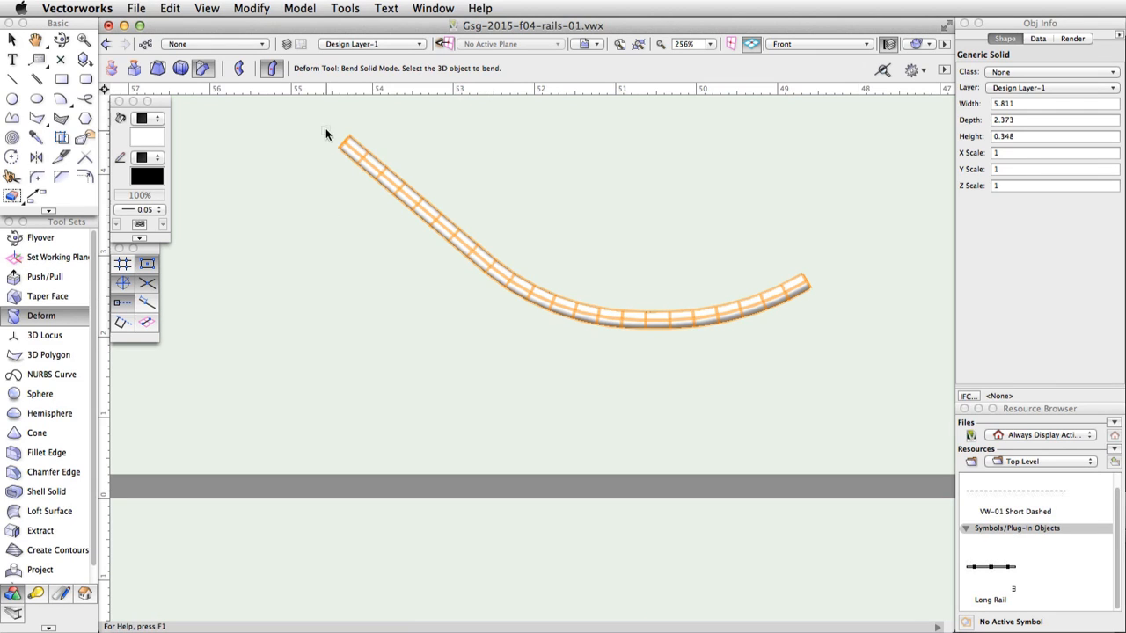
# - Bend the raised left end of the tube back downward about 79° to give the rail an S-shaped curve
pyautogui.click(353, 150)
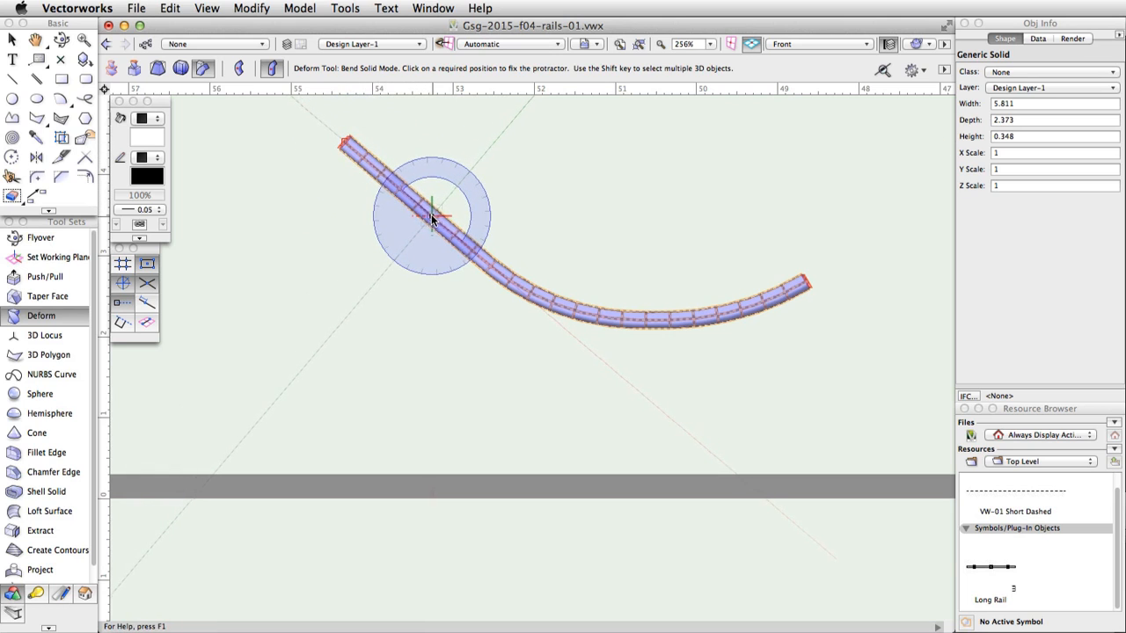
pyautogui.click(473, 254)
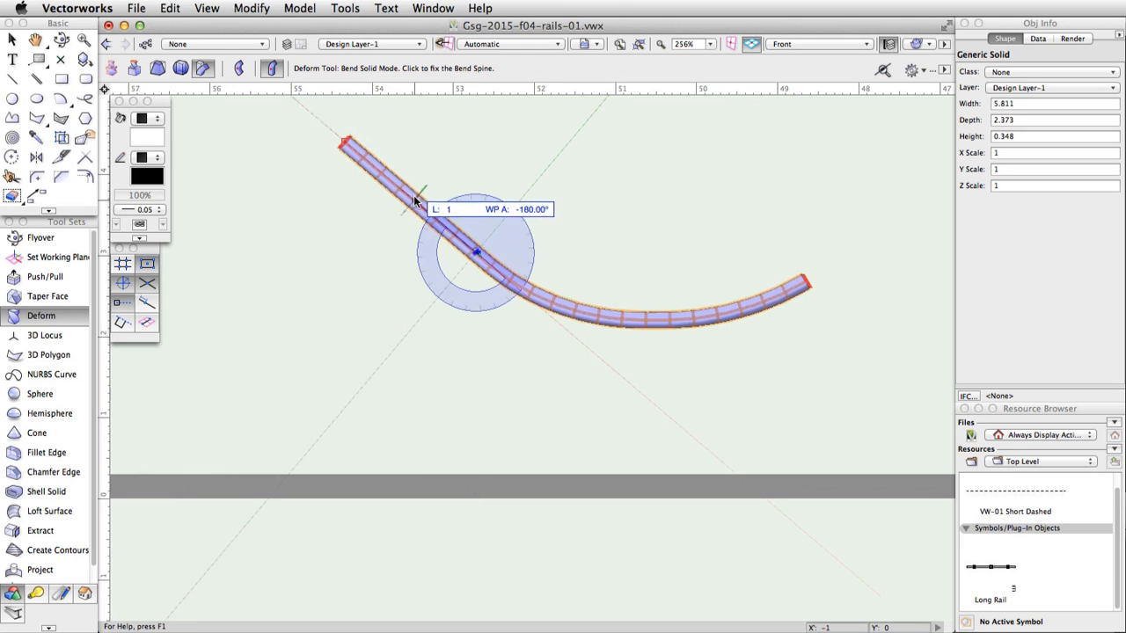
pyautogui.click(345, 142)
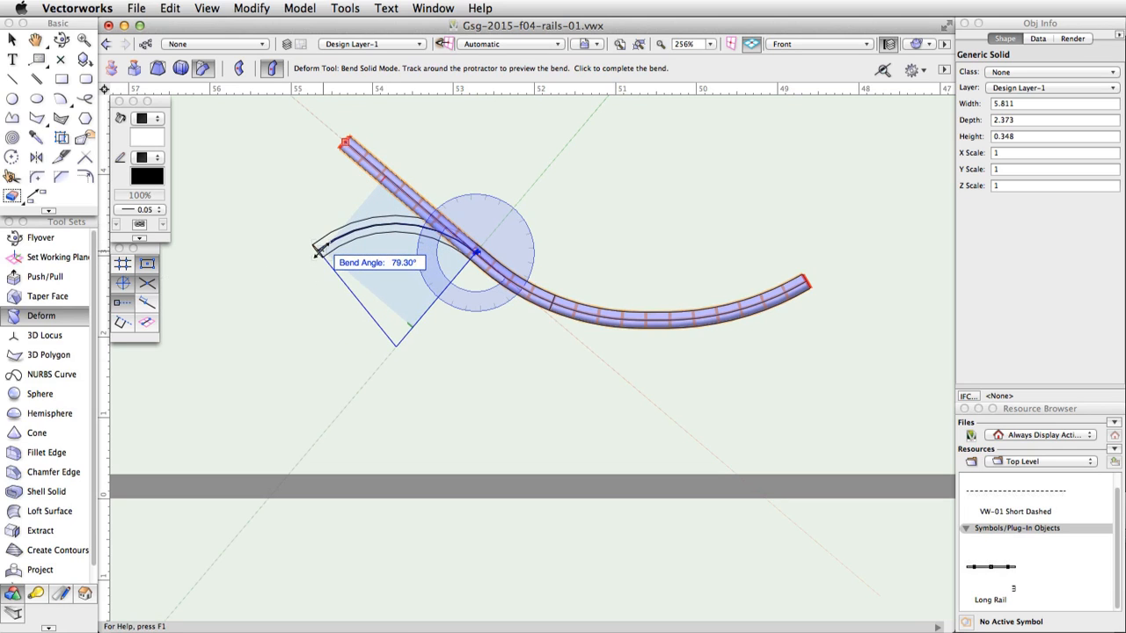
pyautogui.click(316, 252)
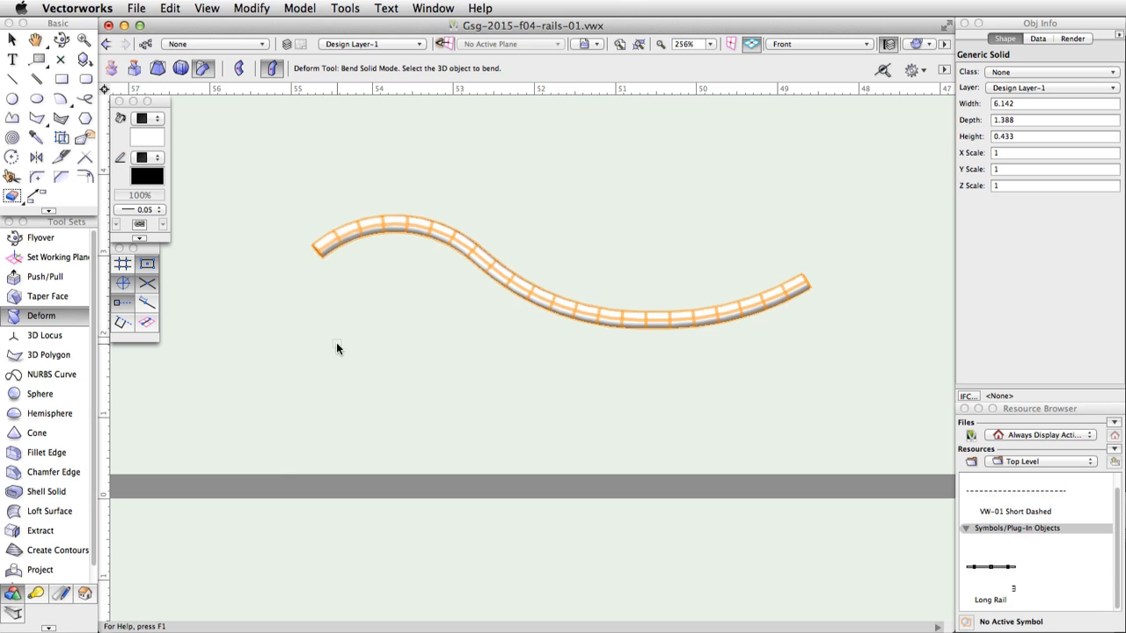
pyautogui.click(345, 8)
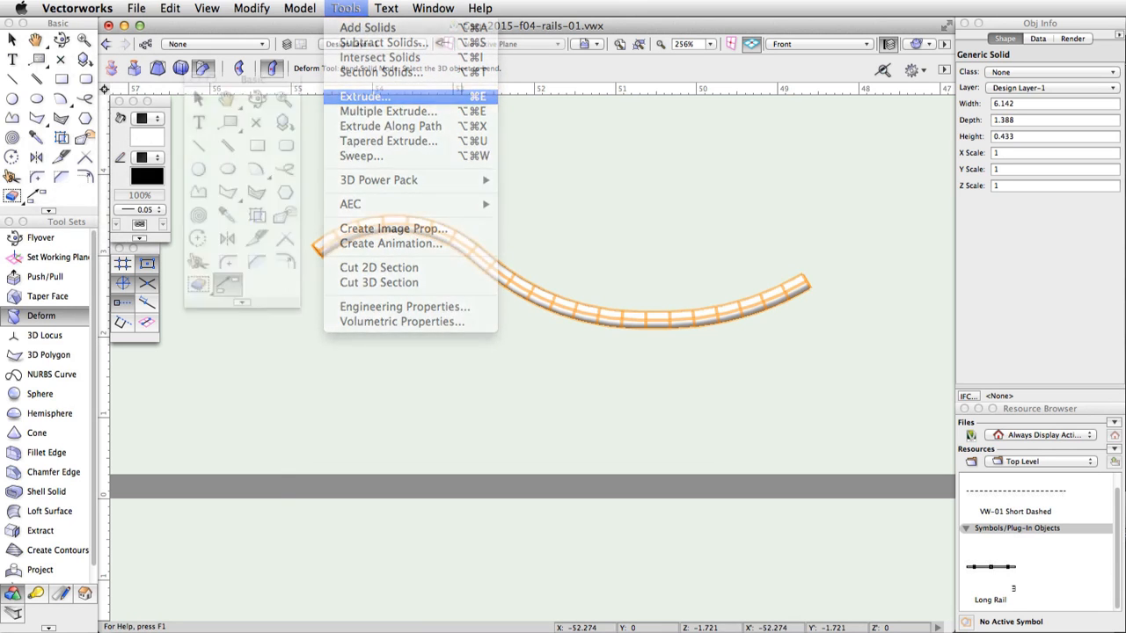
pyautogui.press('Escape')
pyautogui.press('`')
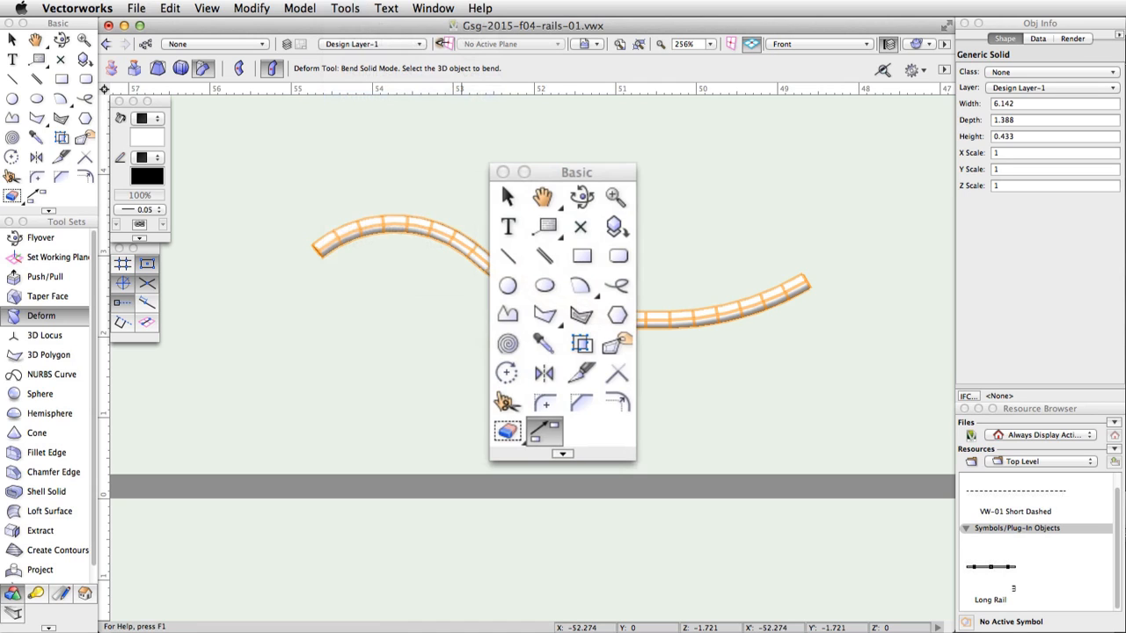
pyautogui.press('`')
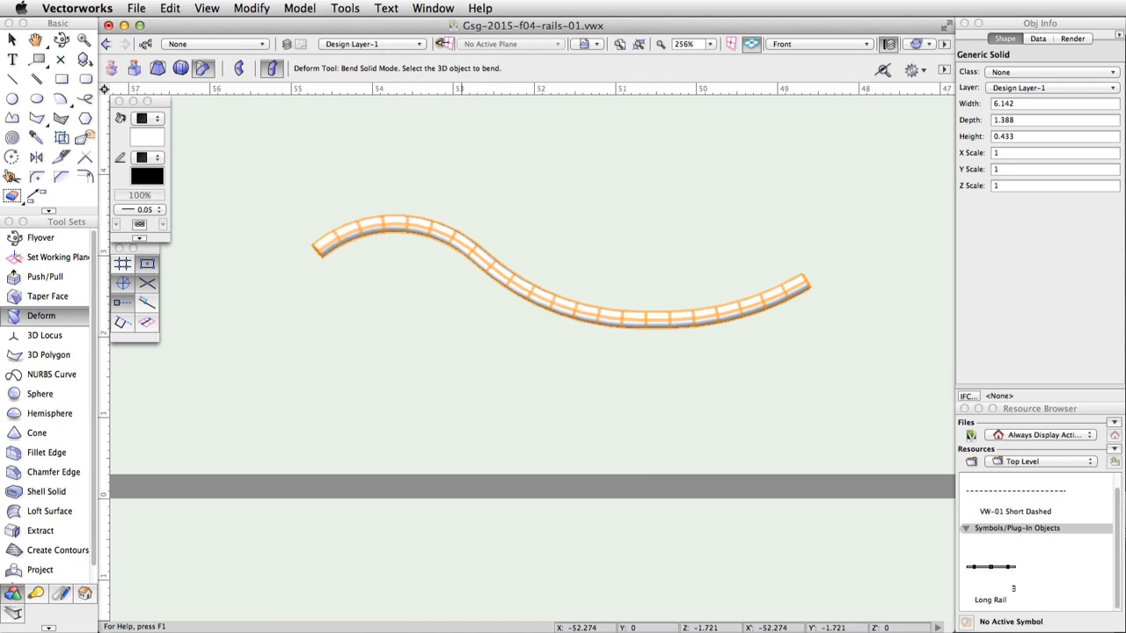
pyautogui.click(345, 8)
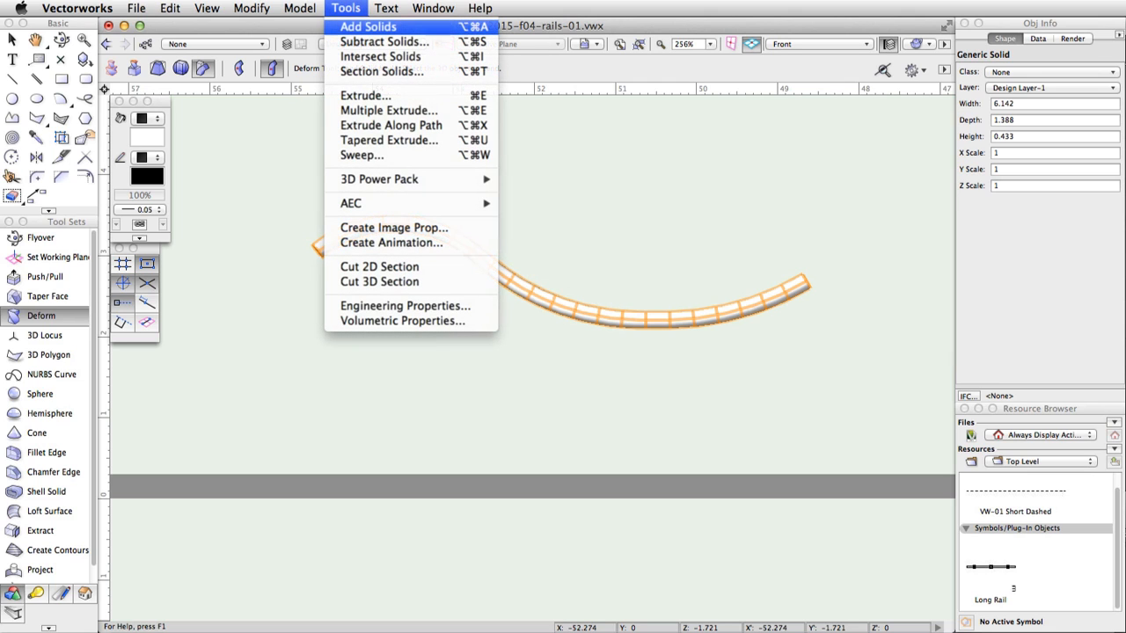
pyautogui.click(368, 27)
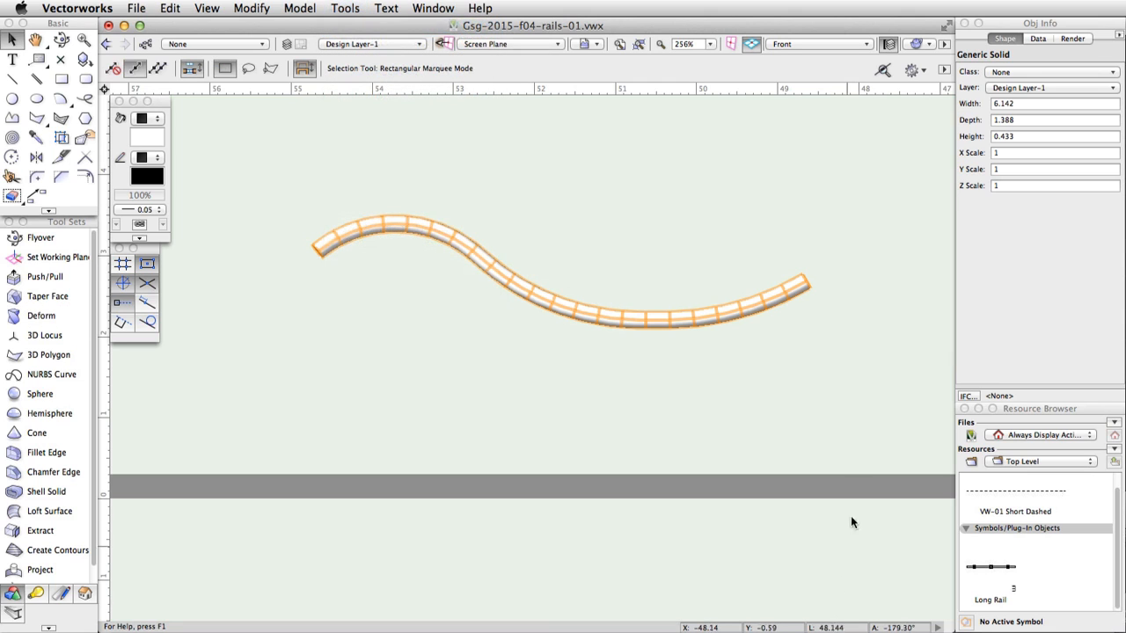
# - Draw a circle of radius 0.1 just below the left end of the tube in Top/Plan view
pyautogui.click(853, 44)
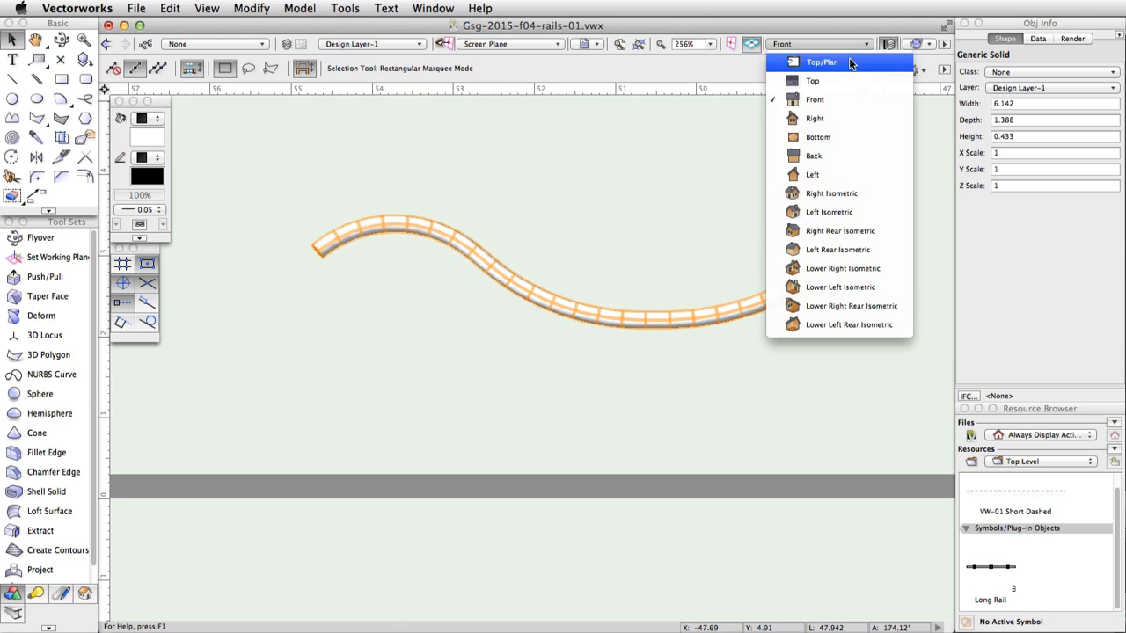
pyautogui.click(850, 62)
pyautogui.scroll(-5, 711, 212)
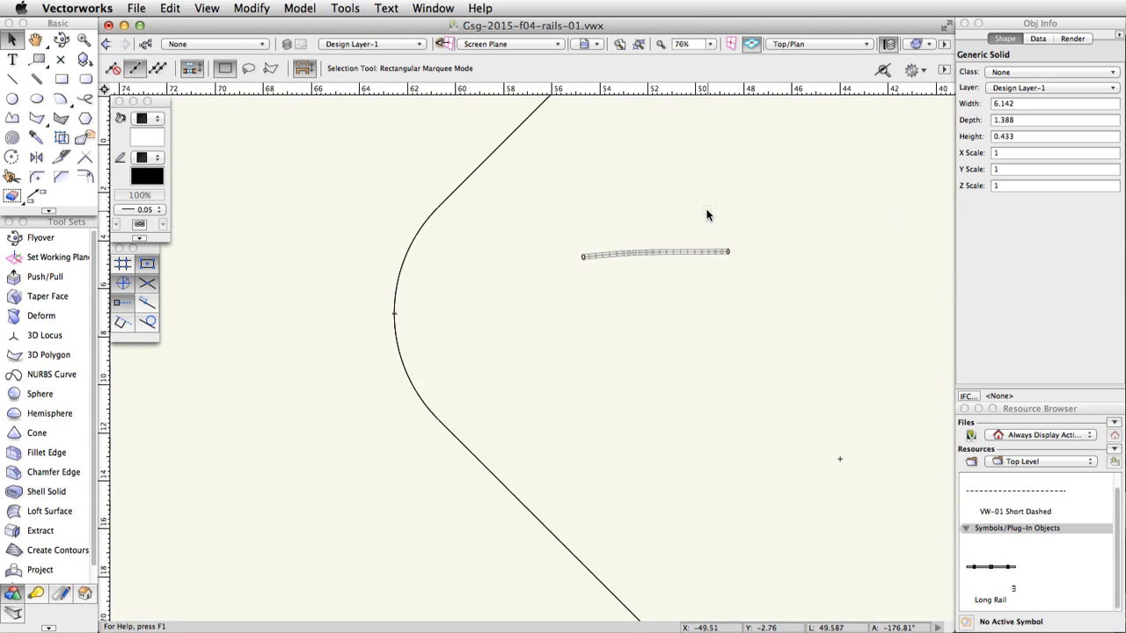
pyautogui.scroll(4, 715, 211)
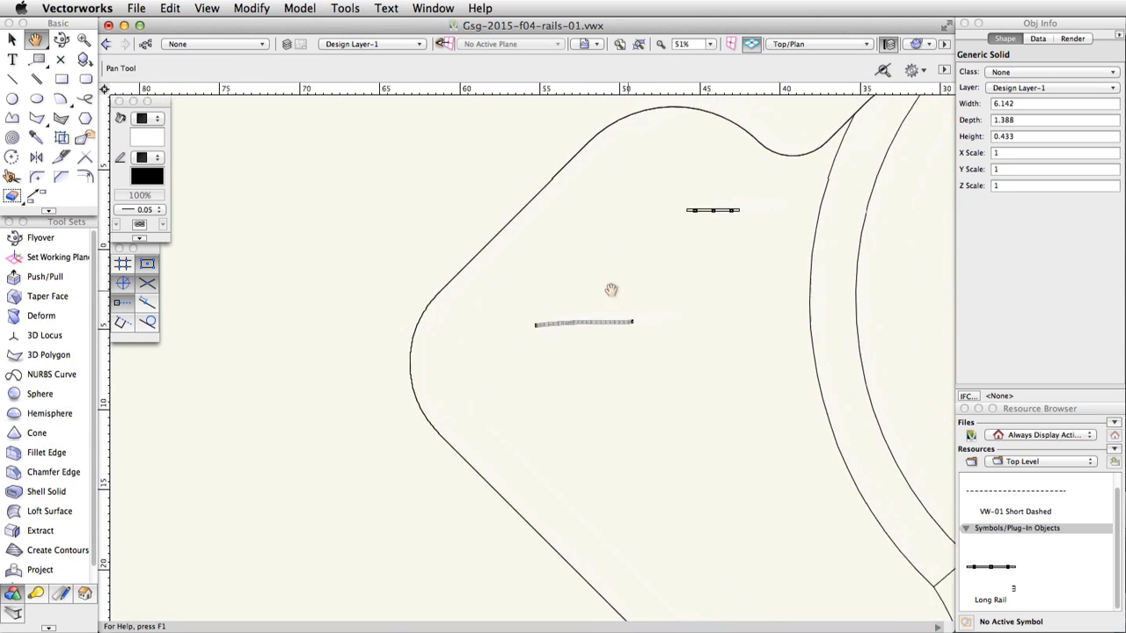
pyautogui.press('super+a')
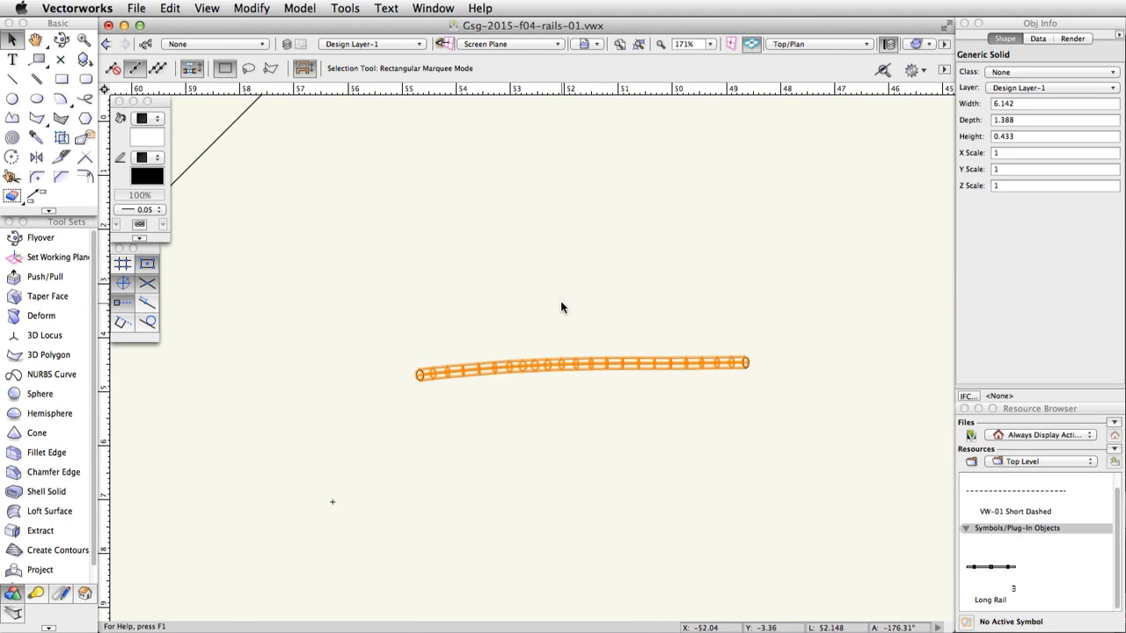
pyautogui.click(12, 98)
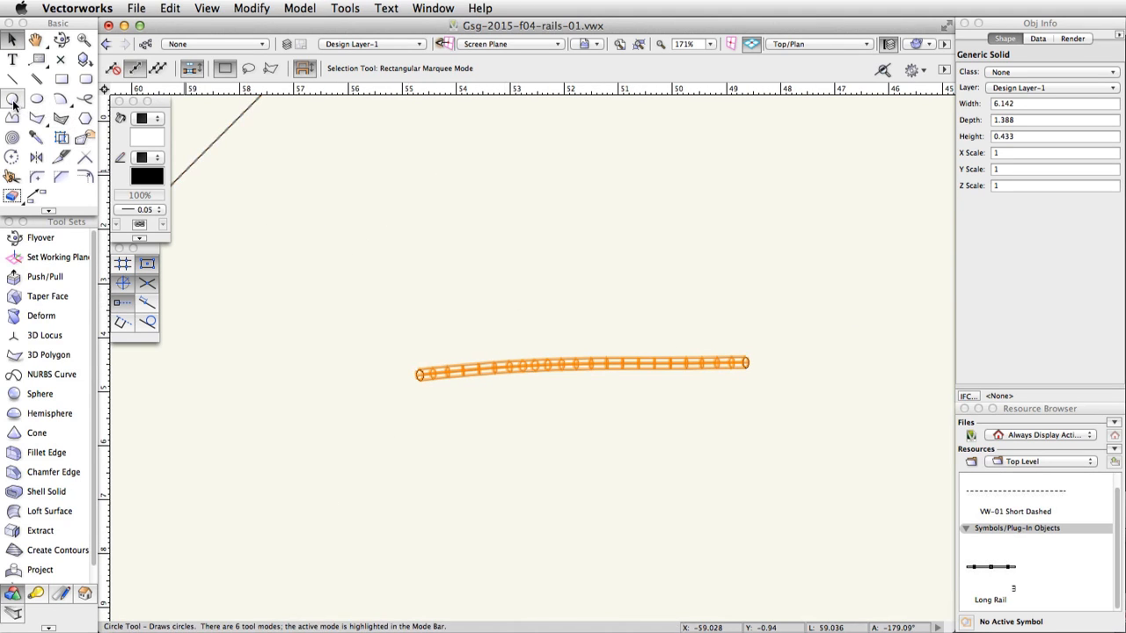
pyautogui.scroll(5, 421, 387)
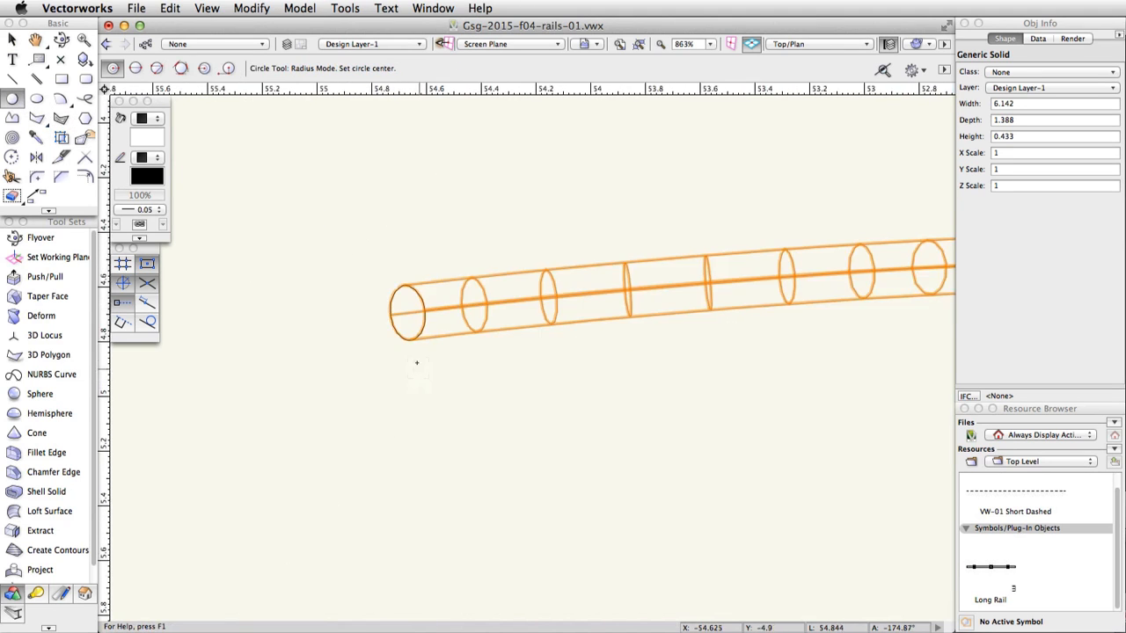
pyautogui.click(419, 416)
pyautogui.write('0.1')
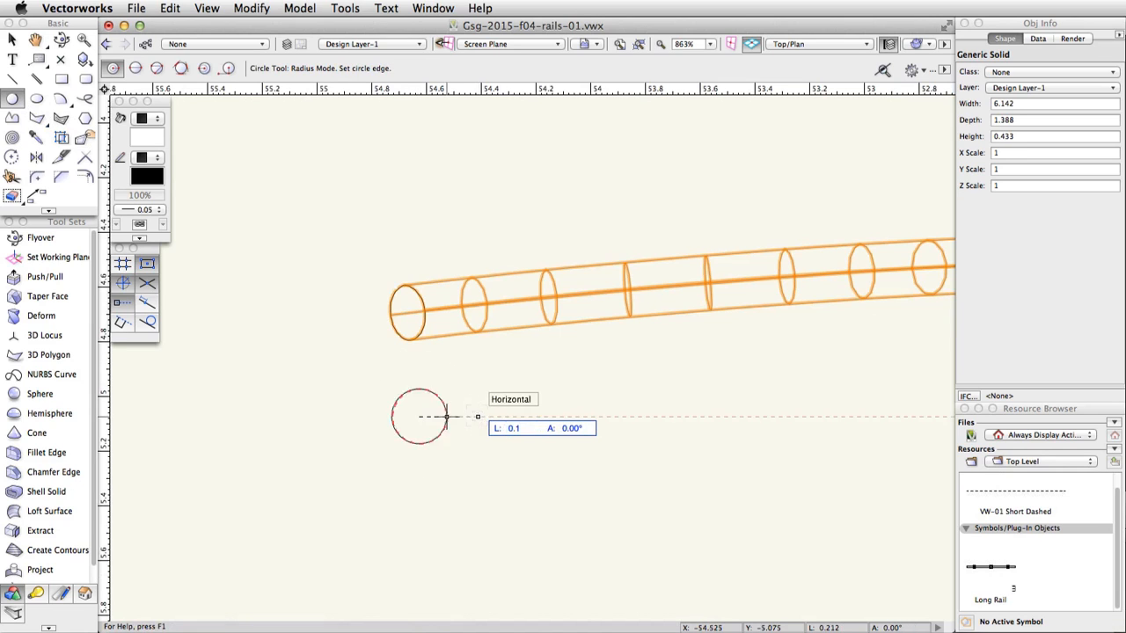
pyautogui.press('Return')
# - Extrude the circle 1.75 to form a vertical support post
pyautogui.click(299, 8)
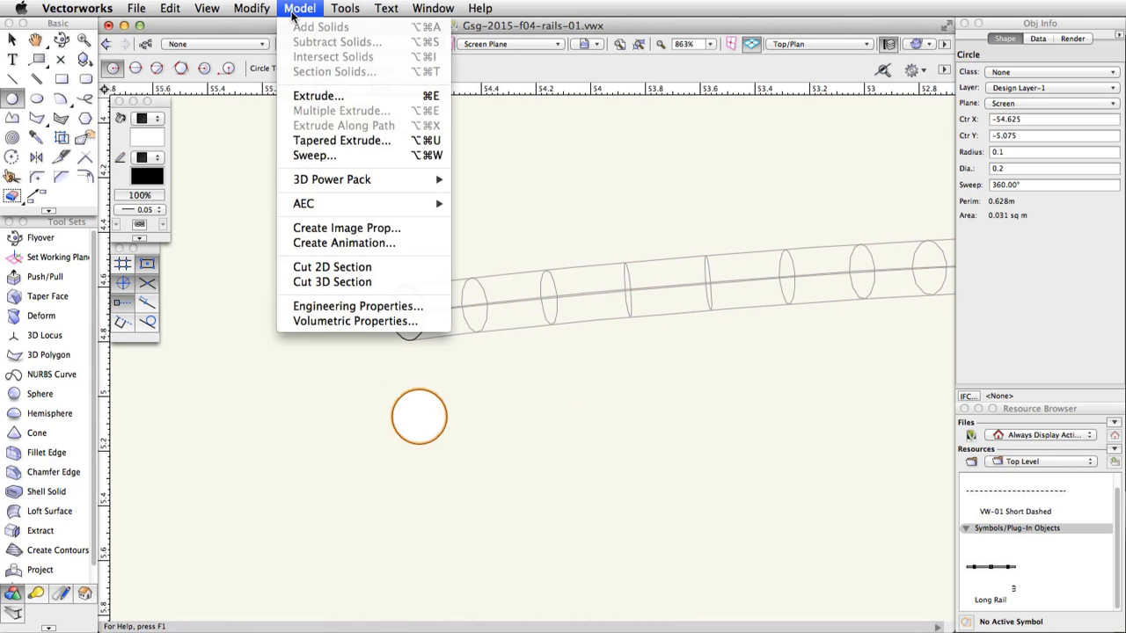
pyautogui.click(354, 98)
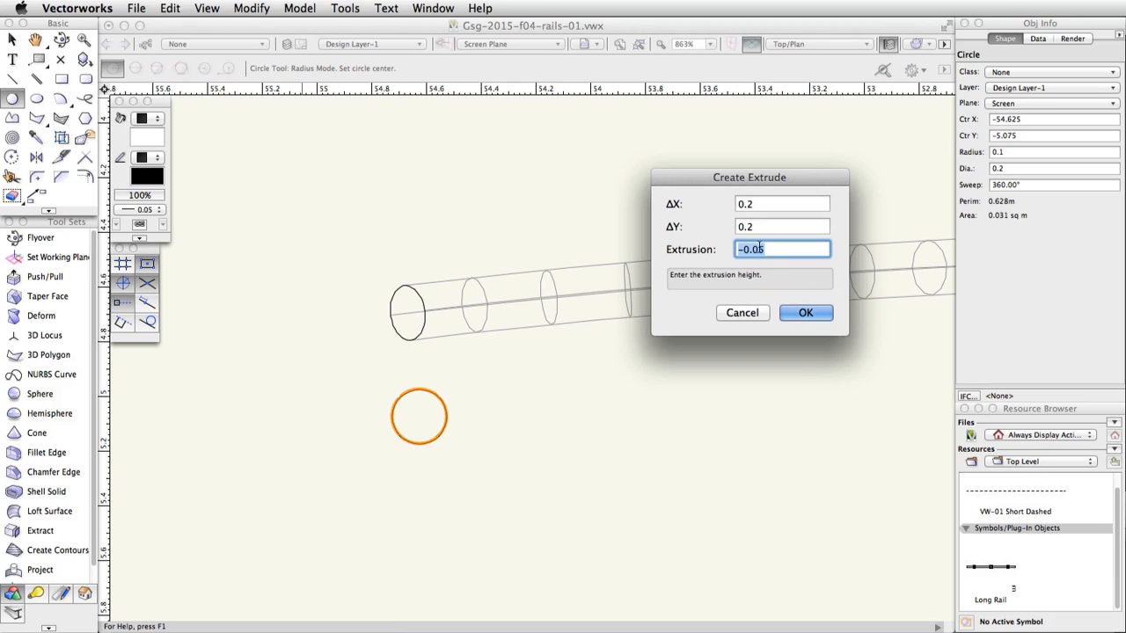
pyautogui.write('1.75')
pyautogui.click(796, 313)
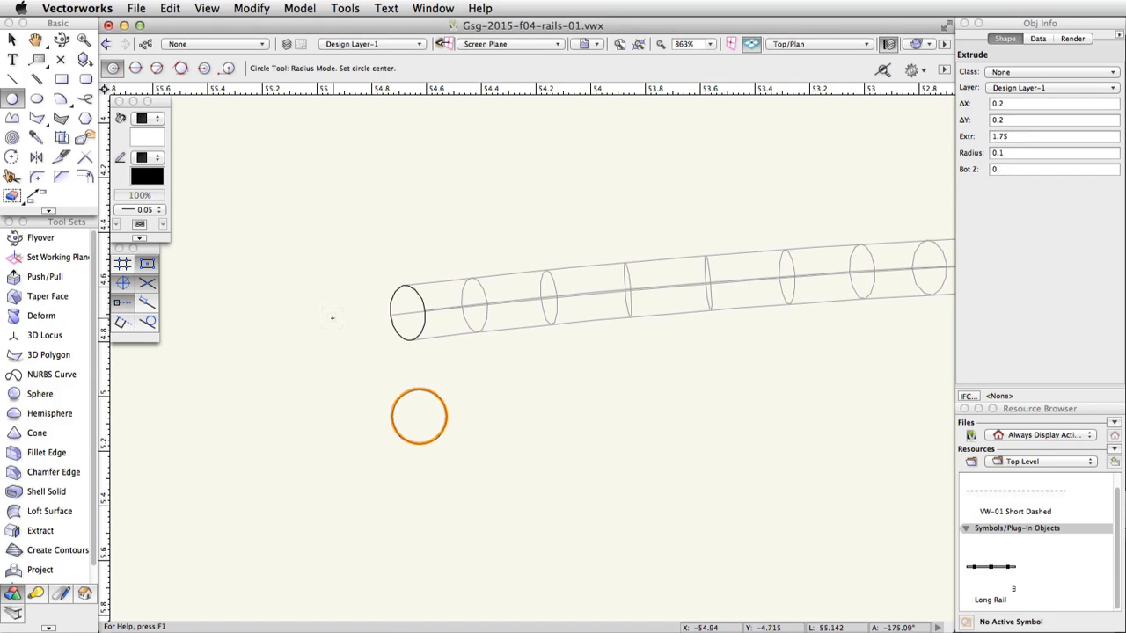
# - Move the post onto the tube's centerline in plan, and in Front view set its base on the ground surface at about X -53.56
pyautogui.press('x')
pyautogui.moveTo(419, 414); pyautogui.dragTo(541, 300)
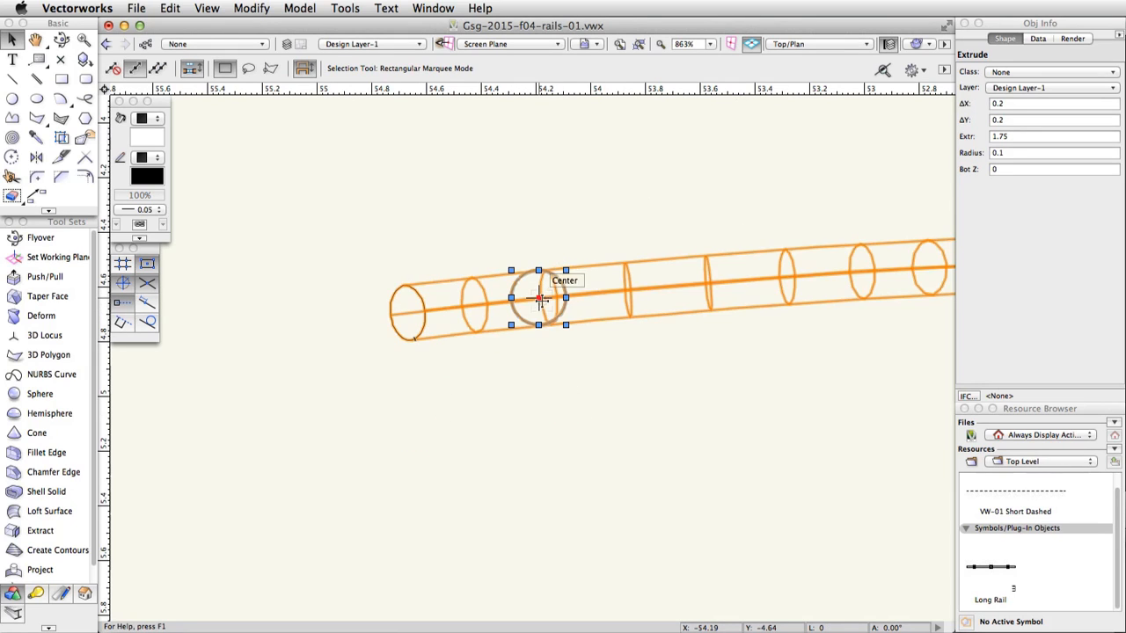
pyautogui.press('1')
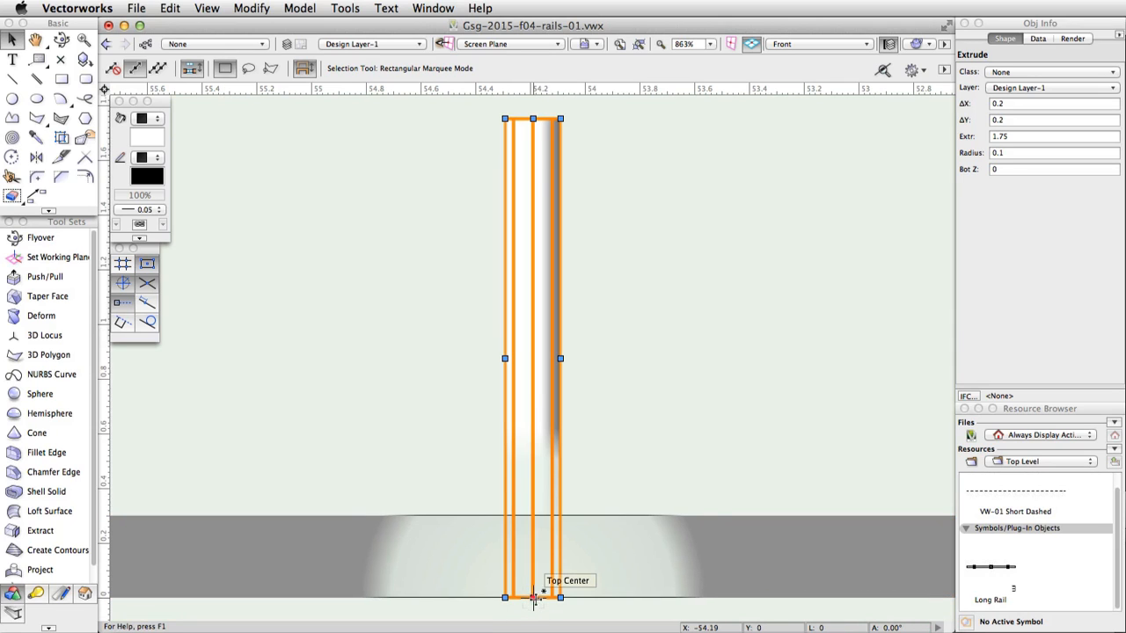
pyautogui.moveTo(533, 598); pyautogui.dragTo(609, 482)
pyautogui.scroll(-3, 533, 514)
pyautogui.click(597, 301)
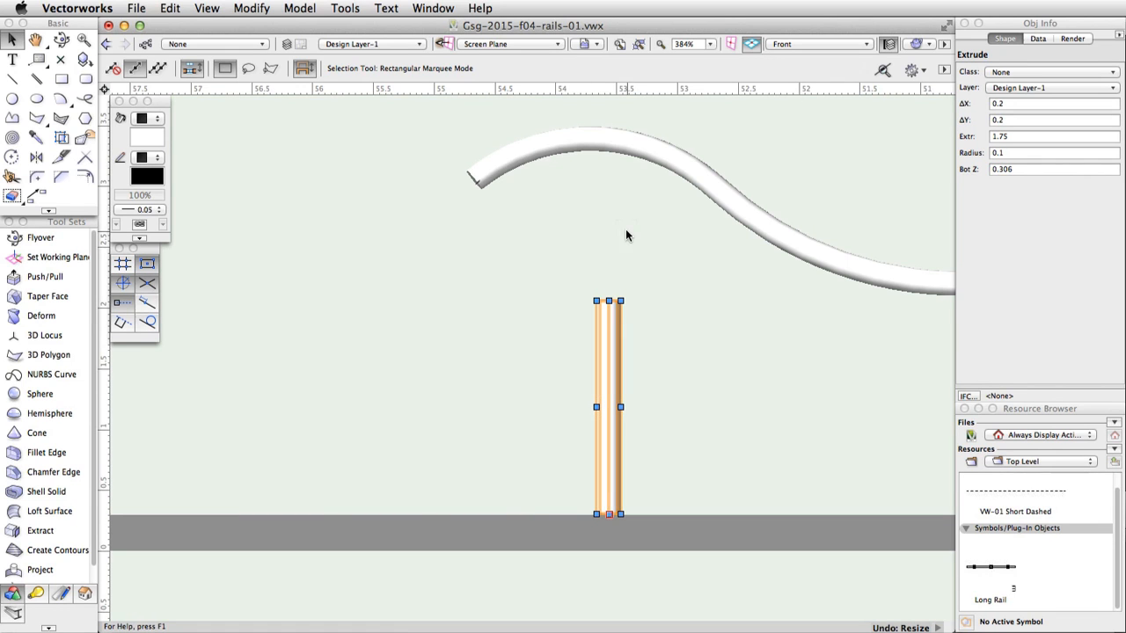
# - Lower the curved tube onto the post's top center, and realign the post with the tube's centerline in Top/Plan view
pyautogui.moveTo(605, 149); pyautogui.dragTo(609, 301)
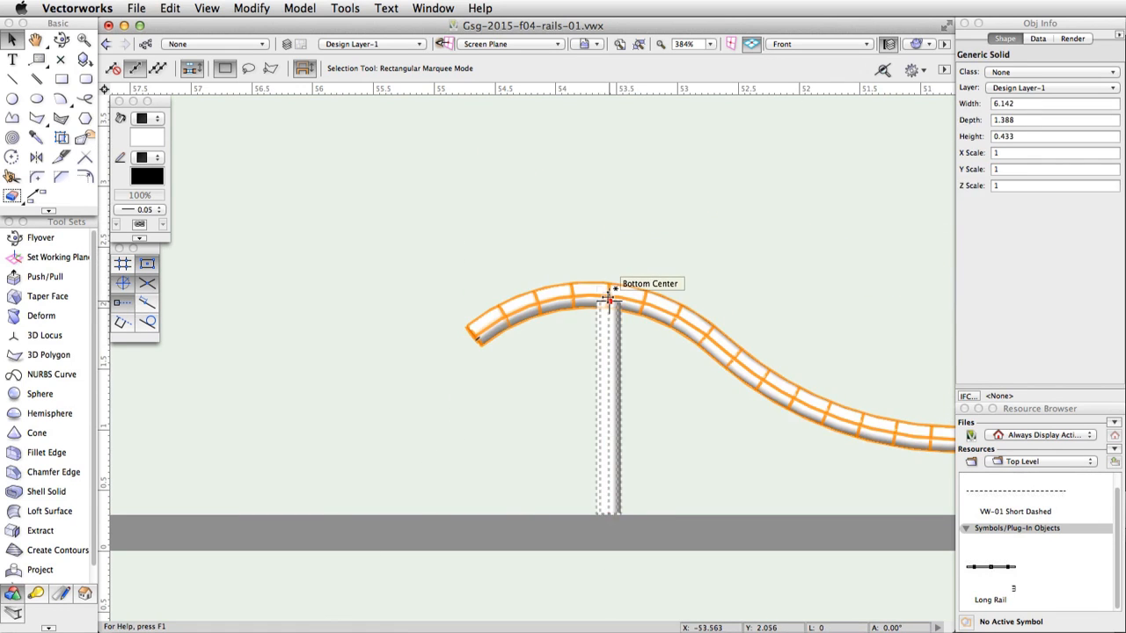
pyautogui.press('super+5')
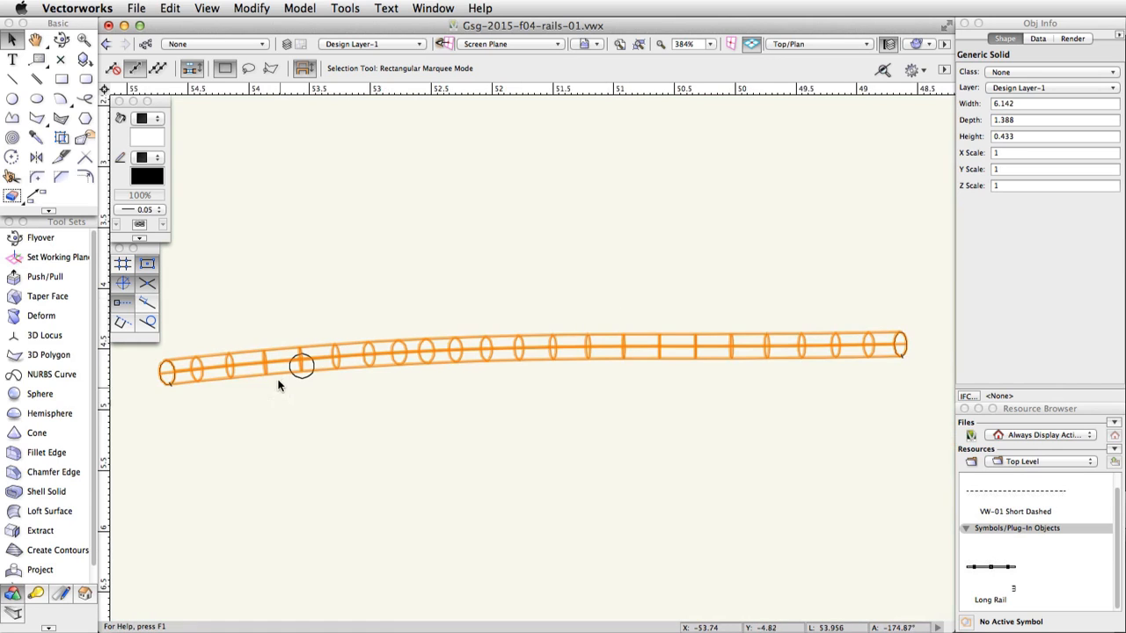
pyautogui.scroll(4, 278, 385)
pyautogui.click(330, 347)
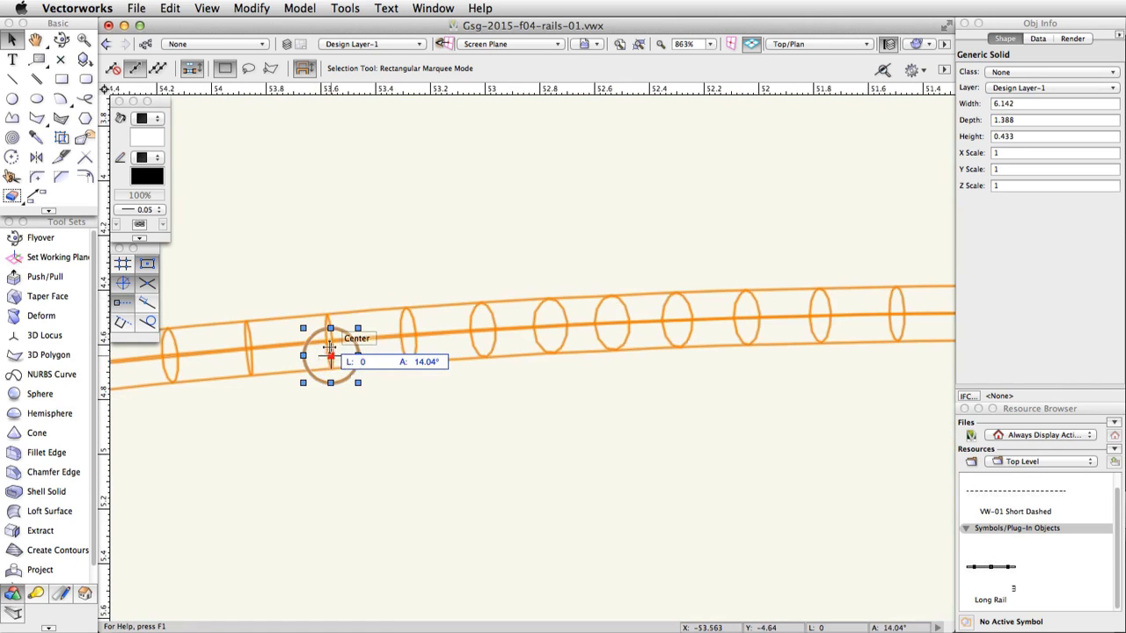
pyautogui.moveTo(330, 348); pyautogui.dragTo(330, 335)
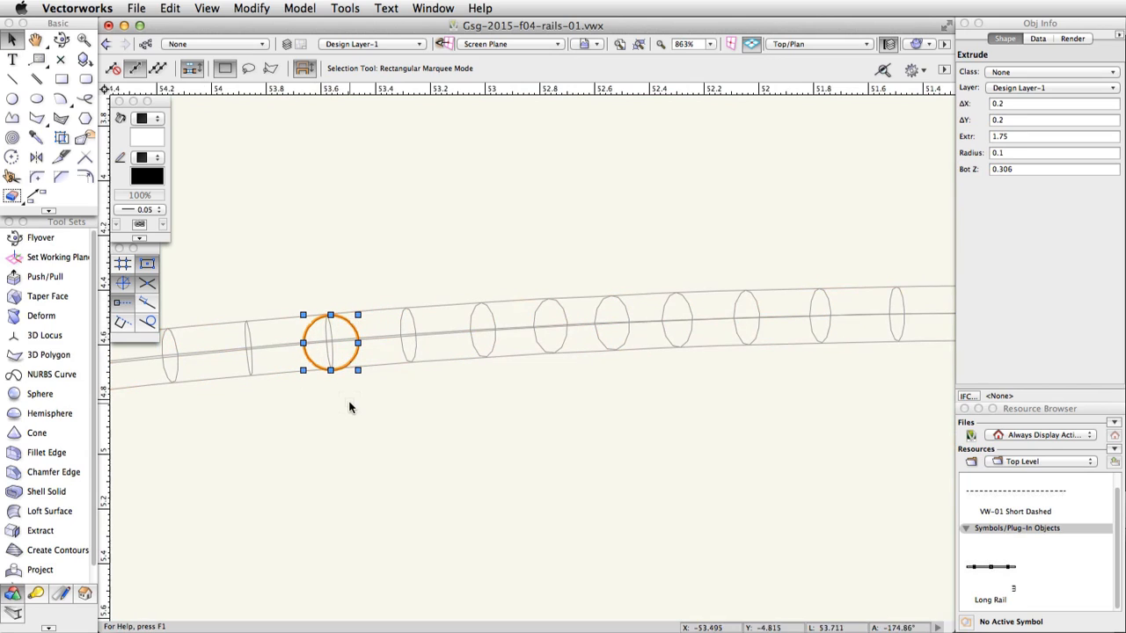
# - In Front view, stretch the post's top up into the curved tube, giving an extrusion of about 1.82
pyautogui.click(817, 44)
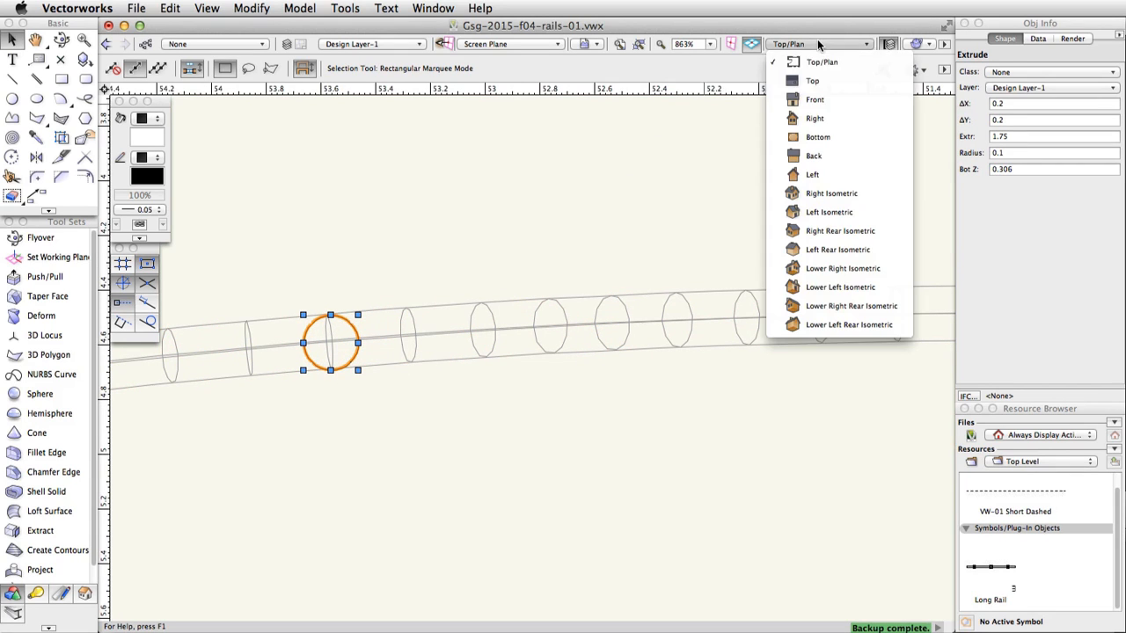
pyautogui.click(810, 100)
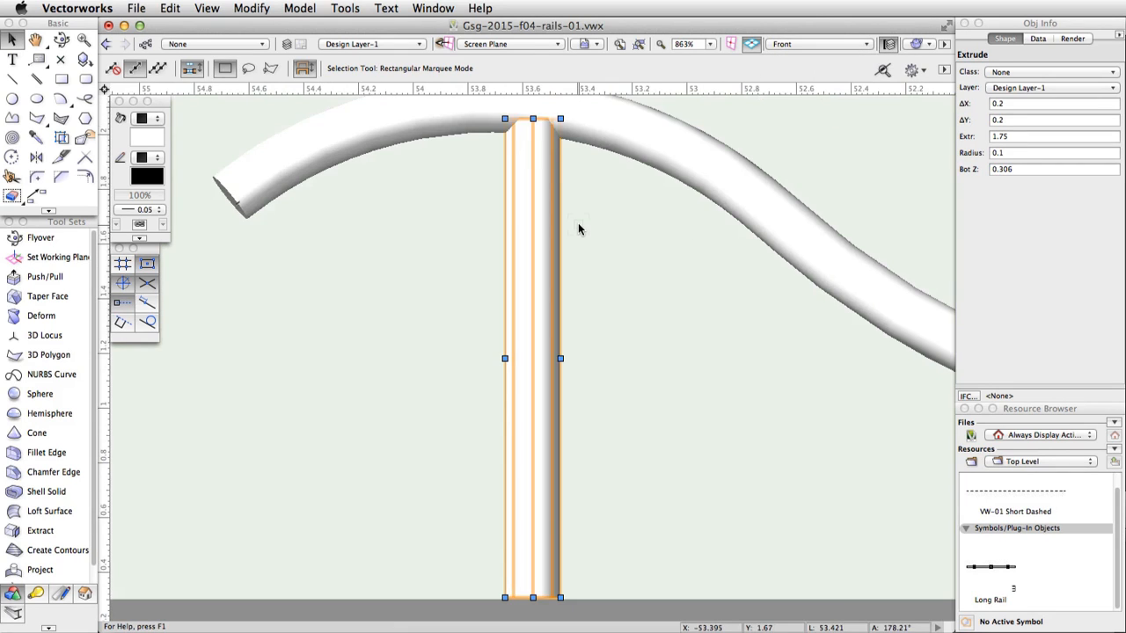
pyautogui.scroll(-2, 578, 229)
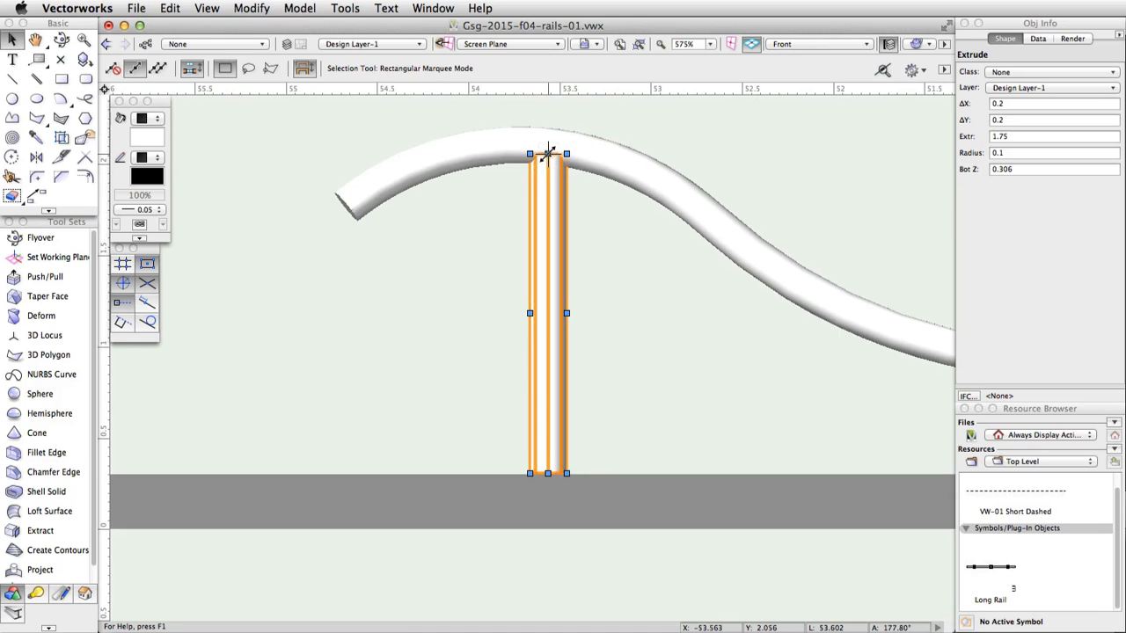
pyautogui.moveTo(547, 154); pyautogui.dragTo(547, 138)
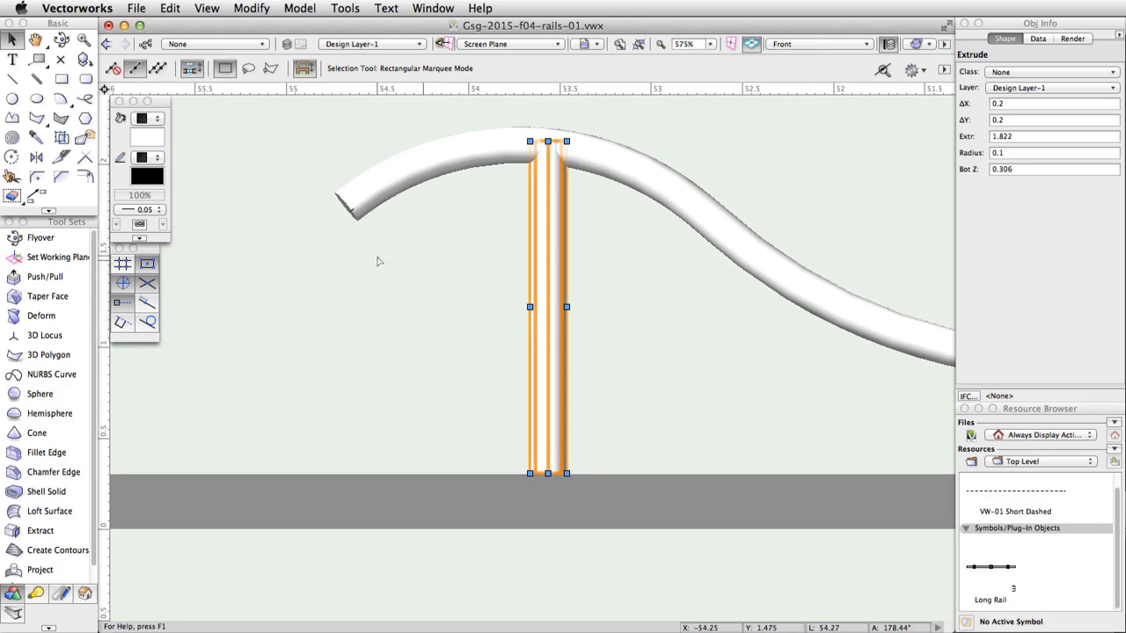
# - Distribute two duplicates of the post along the ground surface with Move by Points, retaining the original and ending beneath the tube's right part
pyautogui.click(39, 197)
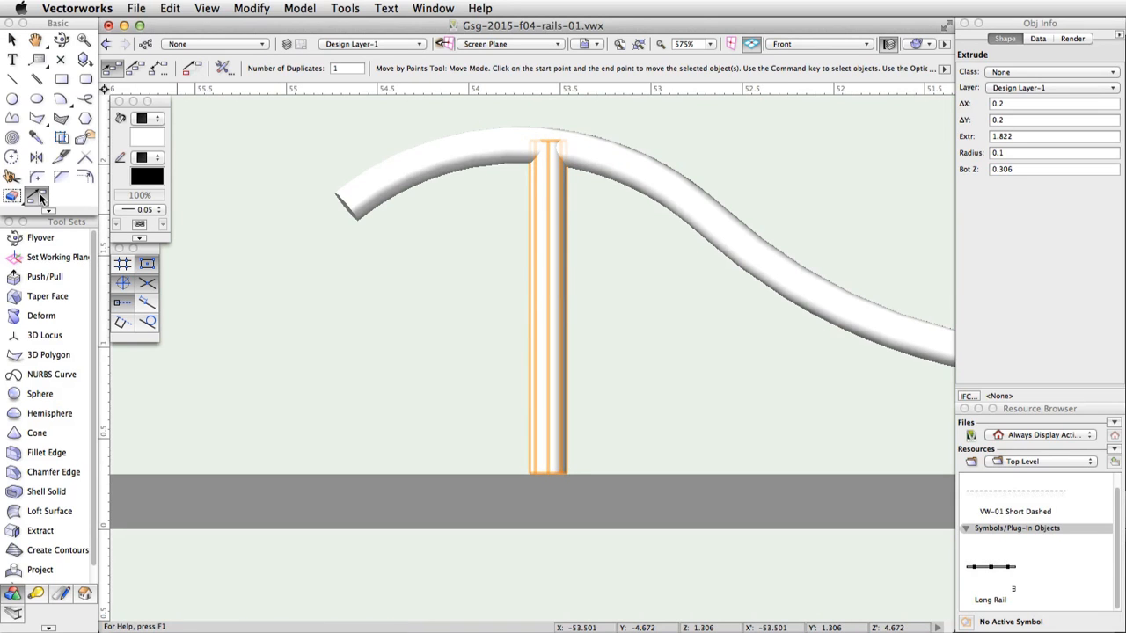
pyautogui.click(132, 67)
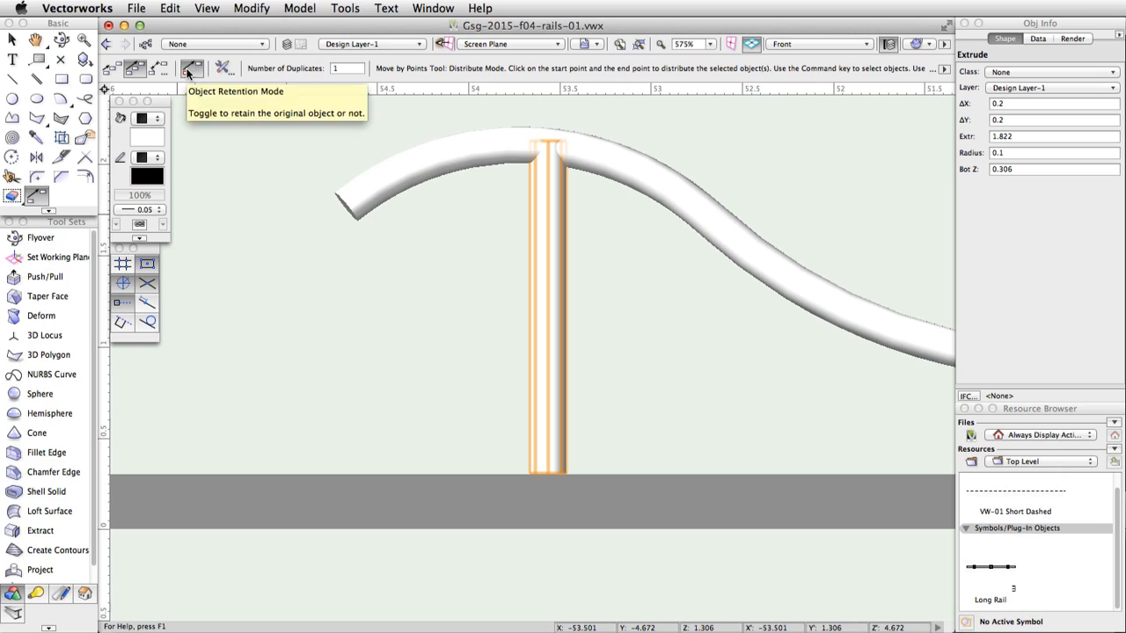
pyautogui.doubleClick(334, 68)
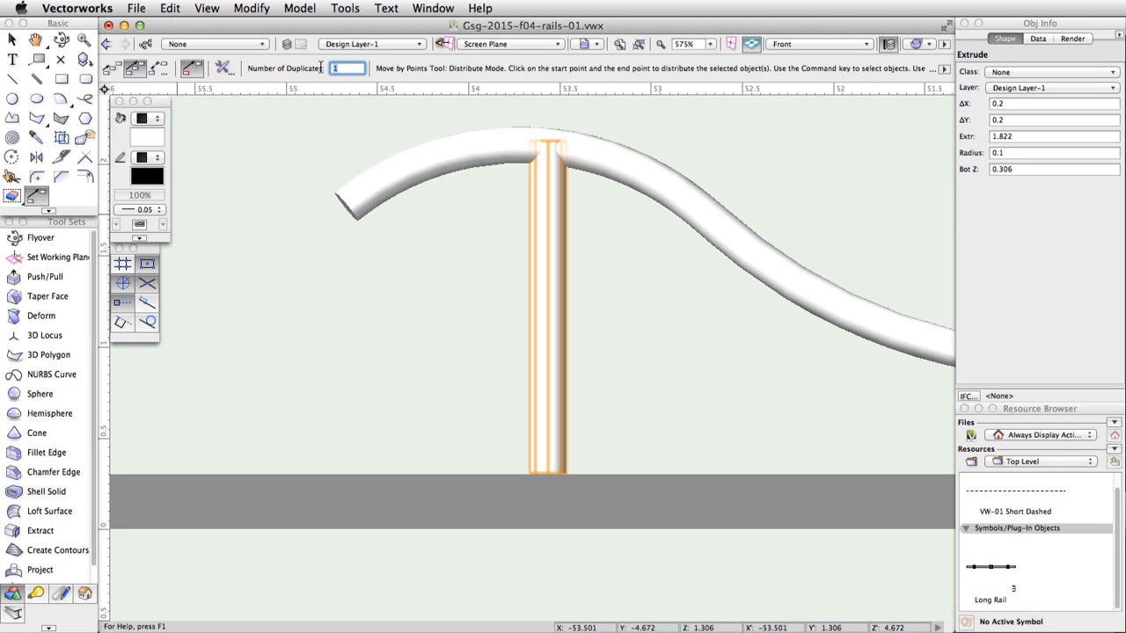
pyautogui.press('Return')
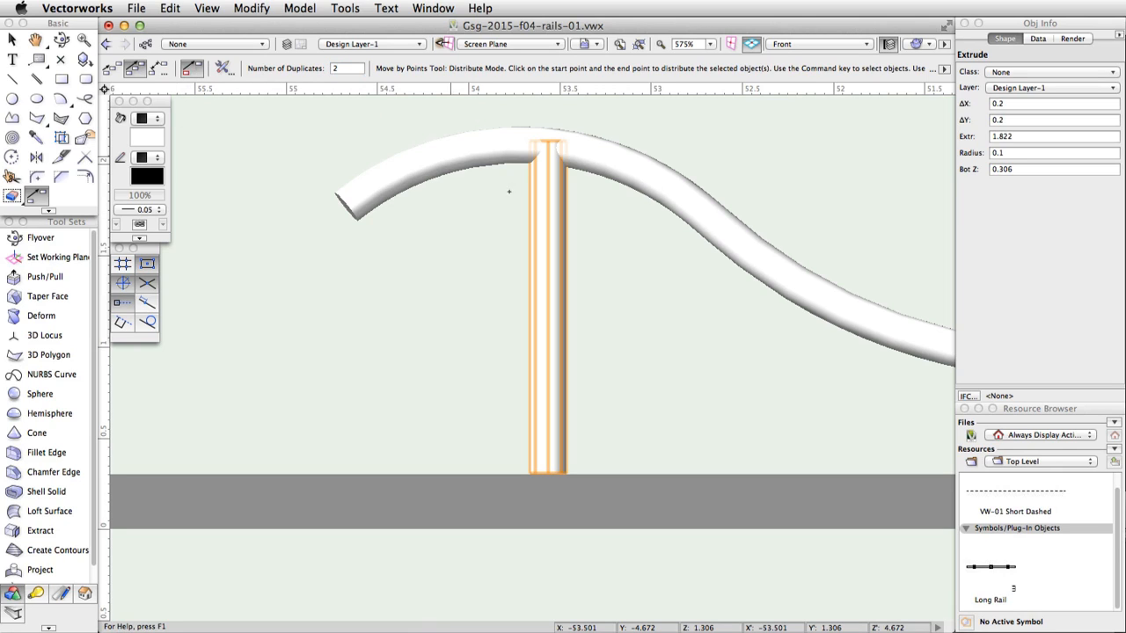
pyautogui.click(547, 475)
pyautogui.moveTo(754, 443); pyautogui.dragTo(502, 428, button='middle')
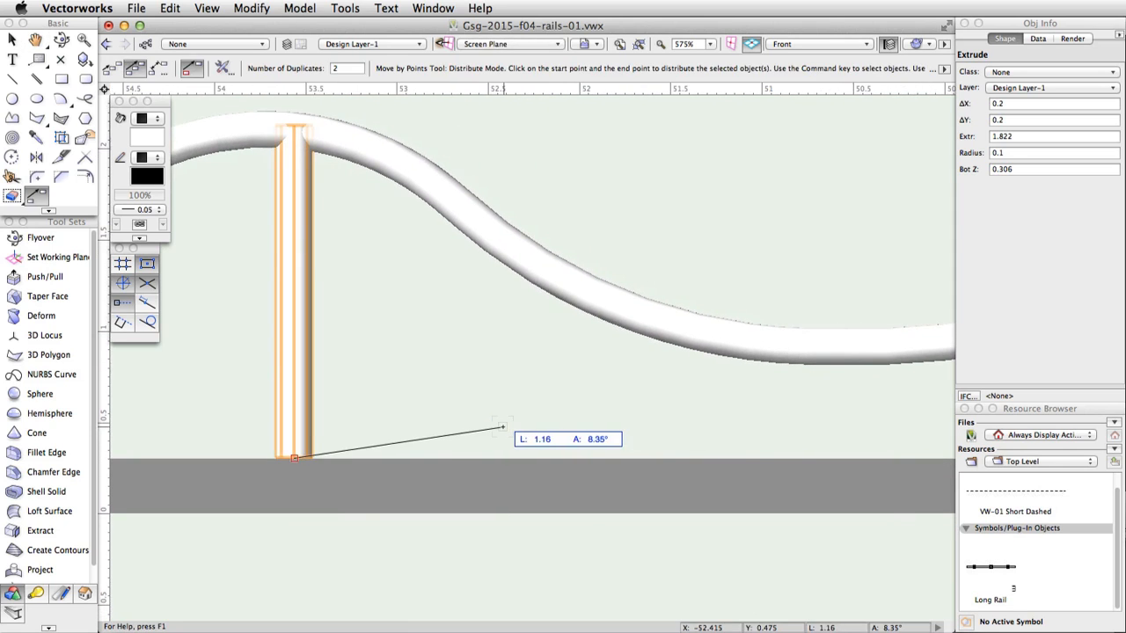
pyautogui.scroll(-3, 502, 428)
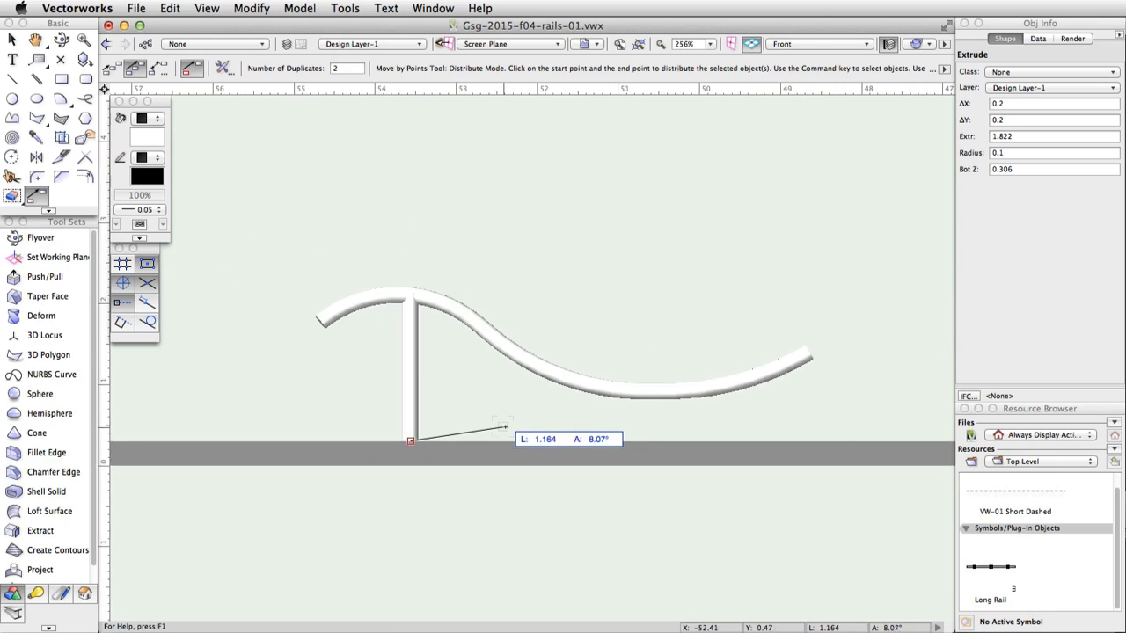
pyautogui.click(737, 443)
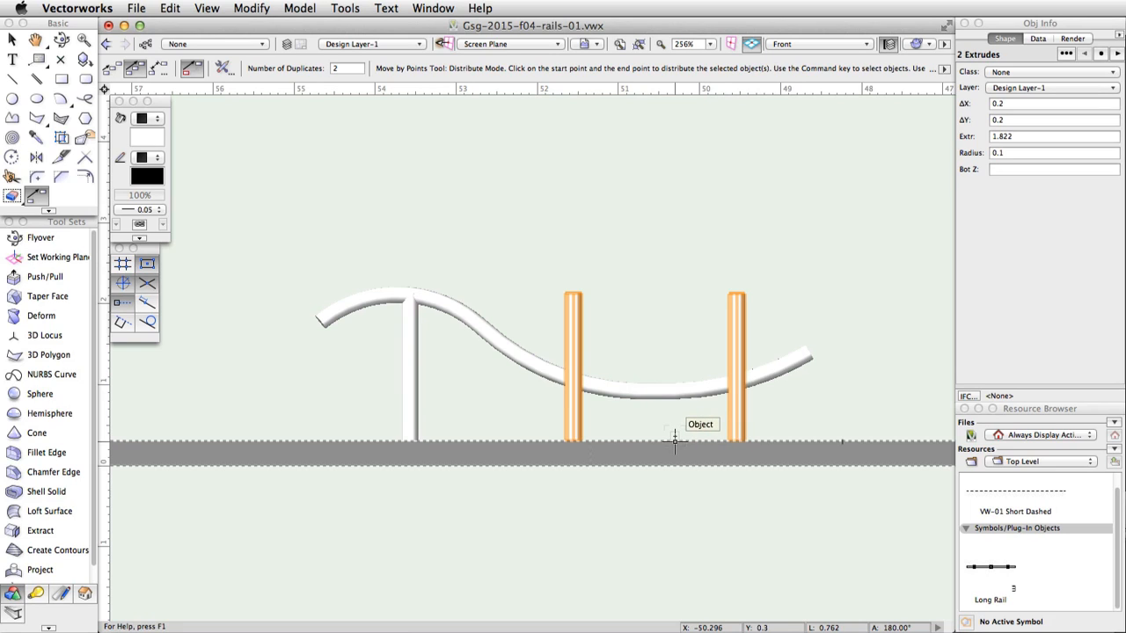
# - Shorten the middle post to an extrusion of about 0.76 so its top ends inside the tube
pyautogui.press('x')
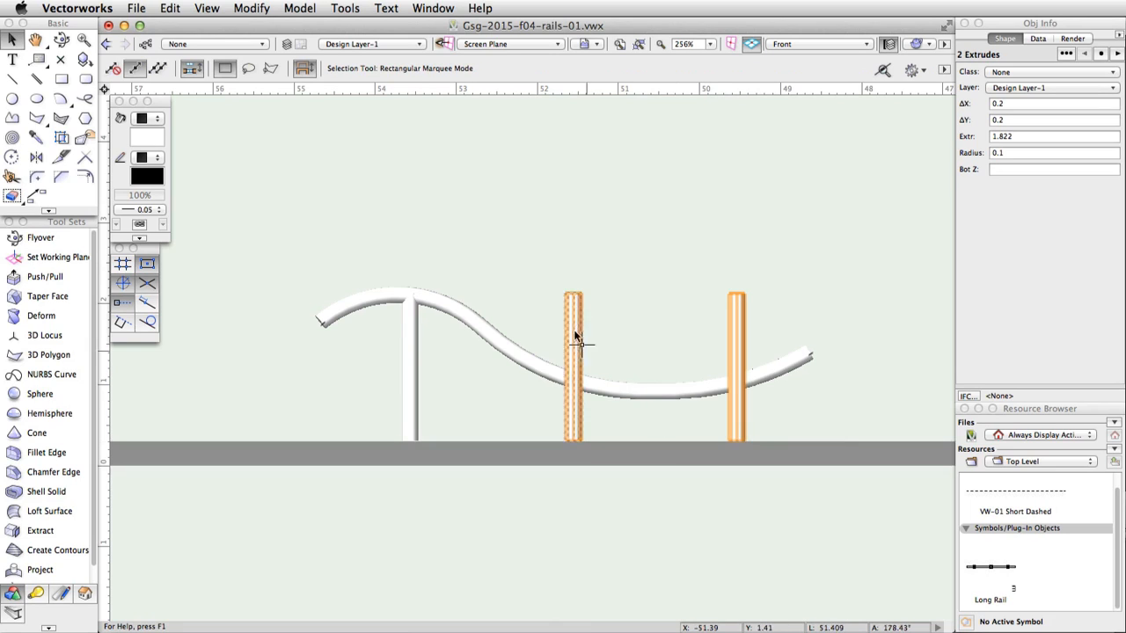
pyautogui.click(627, 308)
pyautogui.click(573, 299)
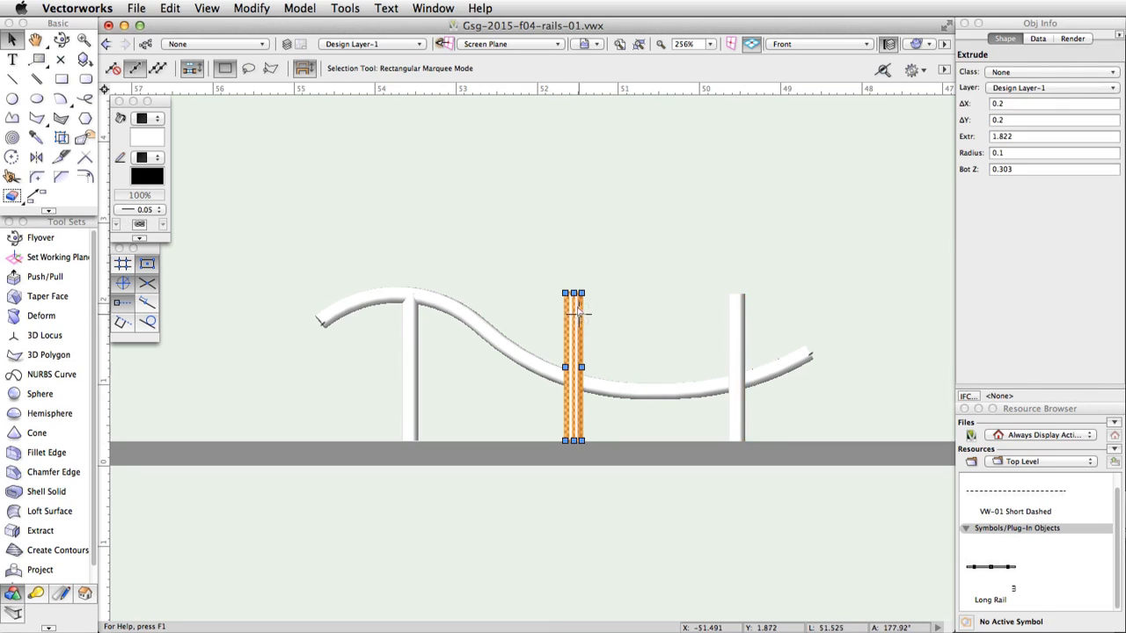
pyautogui.moveTo(572, 293); pyautogui.dragTo(574, 382)
pyautogui.scroll(4, 570, 378)
pyautogui.scroll(-5, 620, 390)
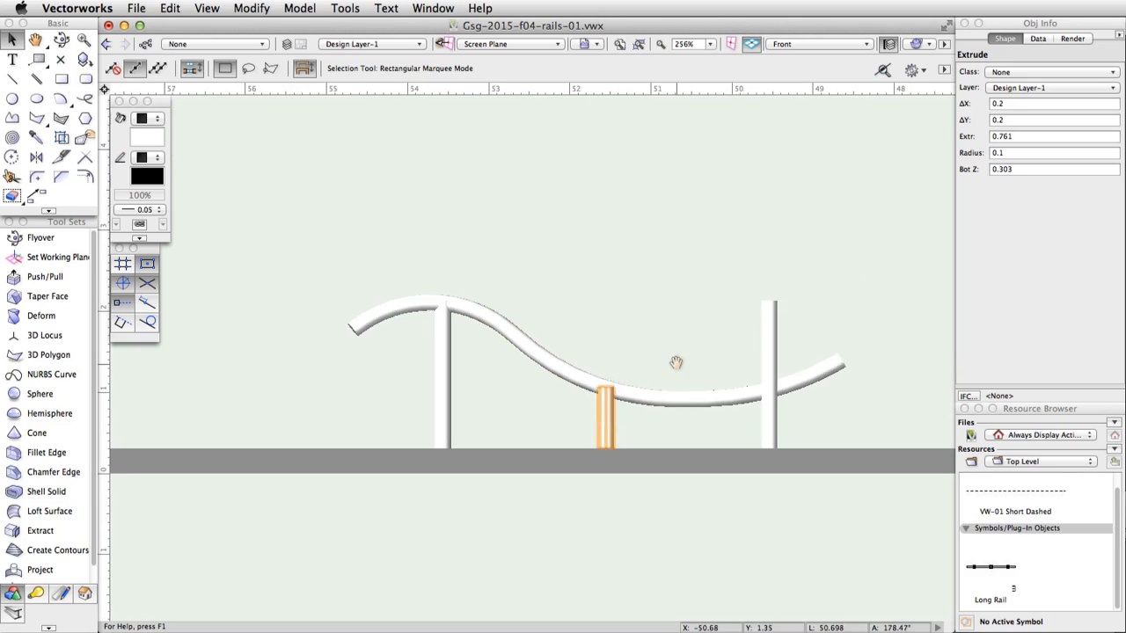
# - Shorten the rightmost post to an extrusion of about 0.73 so its top ends inside the tube
pyautogui.click(609, 348)
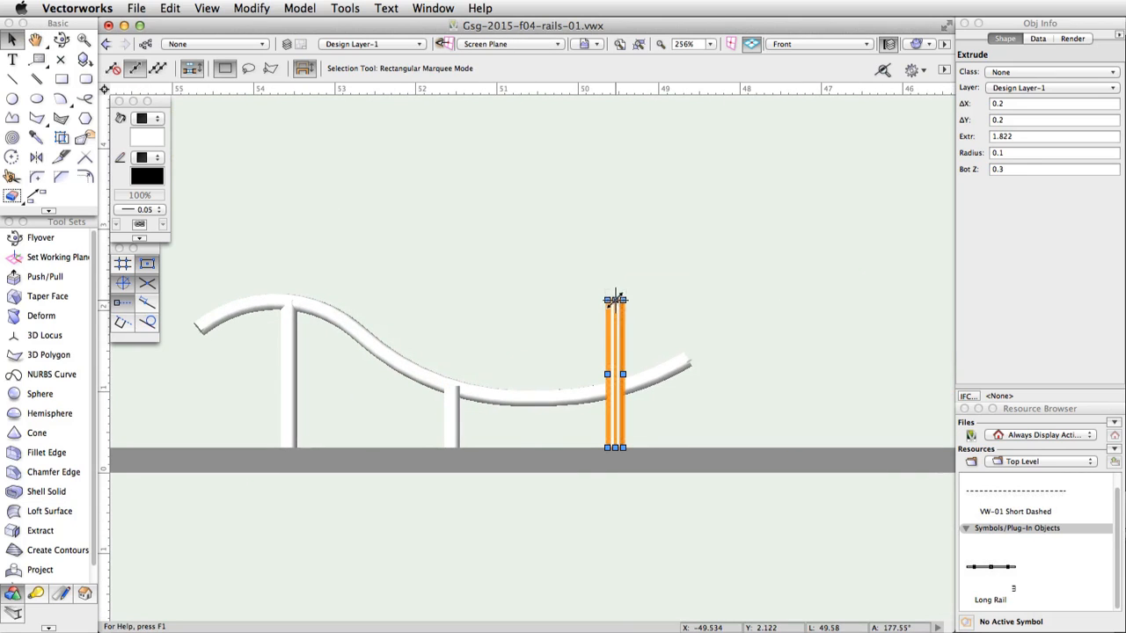
pyautogui.moveTo(615, 310); pyautogui.dragTo(616, 390)
pyautogui.scroll(5, 613, 390)
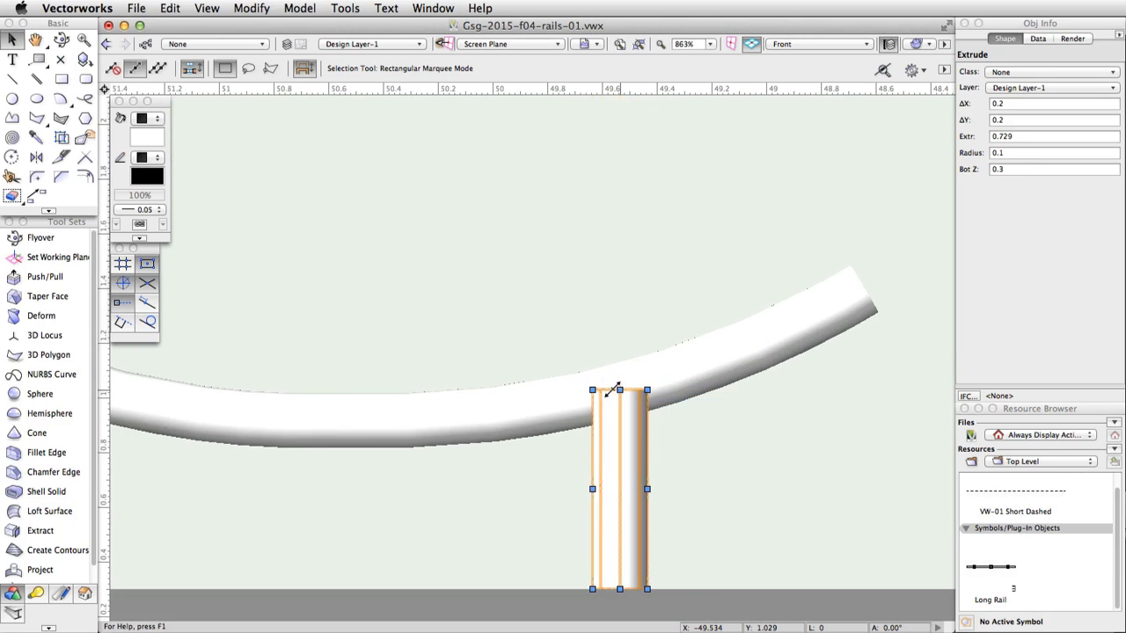
# - In Top/Plan view, move the two duplicated posts onto the tube's centerline
pyautogui.click(831, 42)
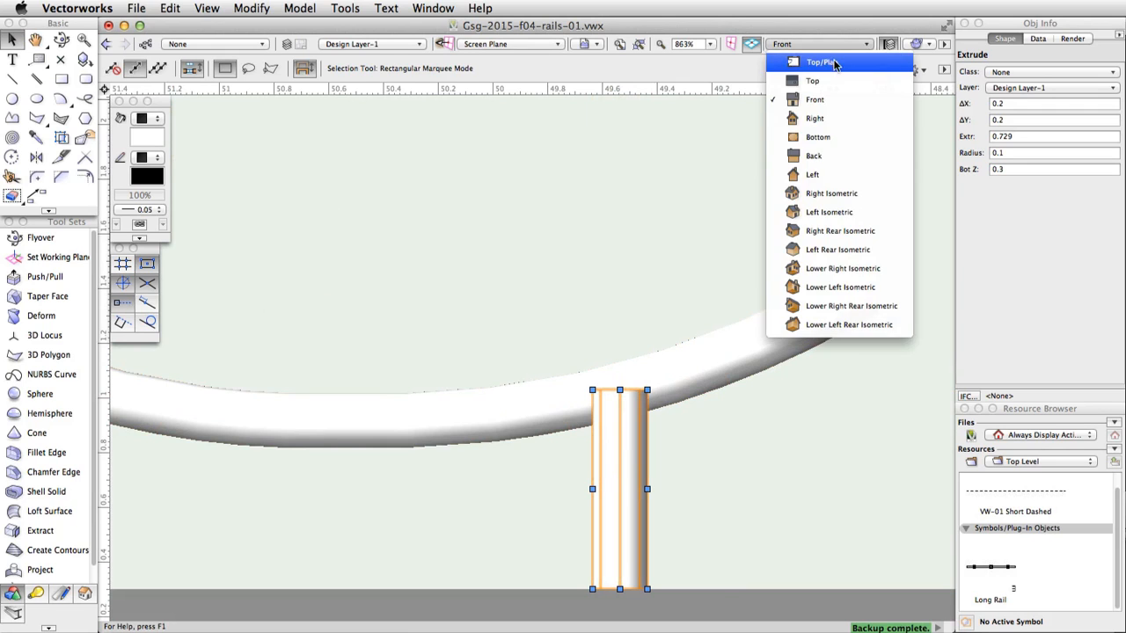
pyautogui.click(817, 66)
pyautogui.scroll(-3, 602, 280)
pyautogui.moveTo(550, 335); pyautogui.dragTo(551, 323)
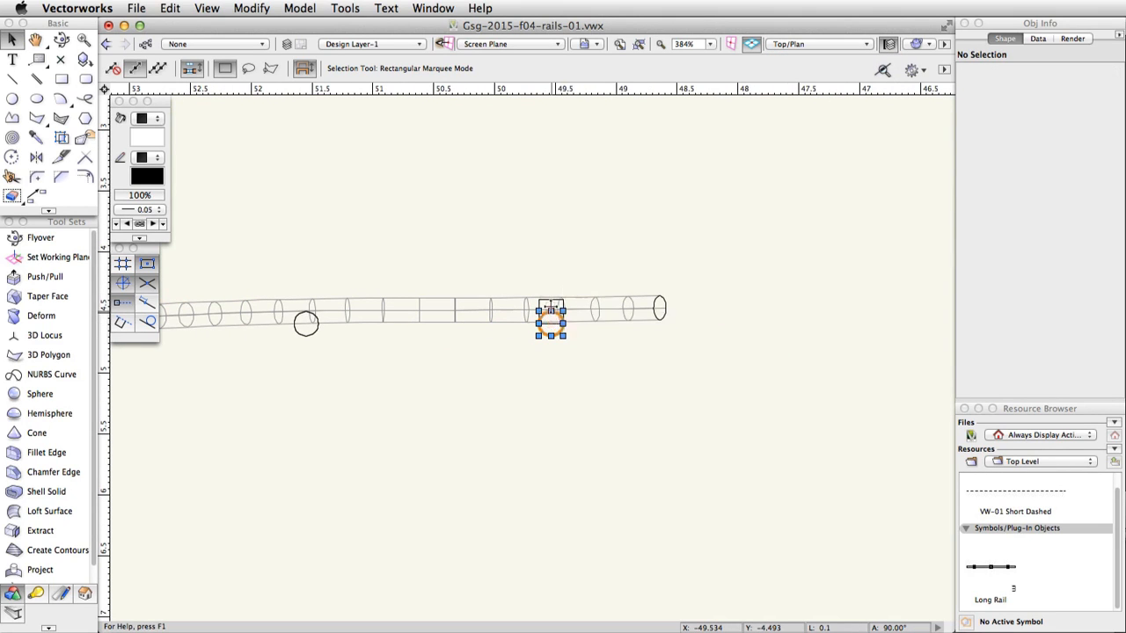
pyautogui.press('h')
pyautogui.moveTo(452, 370); pyautogui.dragTo(689, 372)
pyautogui.press('x')
pyautogui.moveTo(543, 324); pyautogui.dragTo(543, 309)
# - Merge the curved tube and its three posts into one solid with Add Solids
pyautogui.scroll(-1, 484, 387)
pyautogui.click(351, 338)
pyautogui.keyDown('shift'); pyautogui.click(365, 343); pyautogui.keyUp('shift')
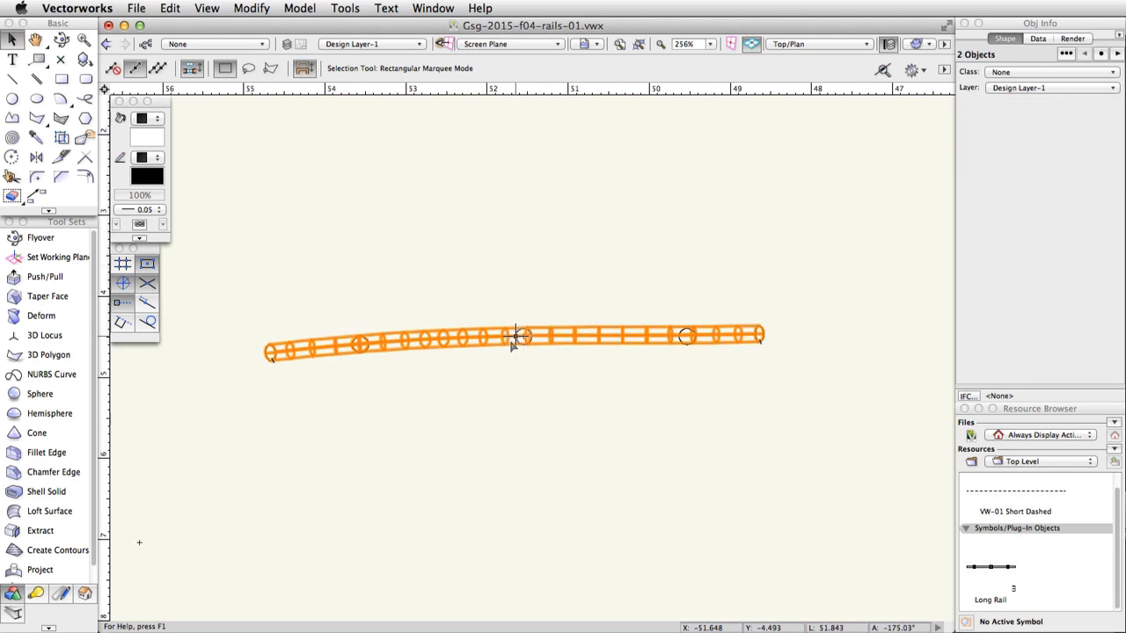
pyautogui.keyDown('shift'); pyautogui.click(516, 336); pyautogui.keyUp('shift')
pyautogui.keyDown('shift'); pyautogui.click(679, 336); pyautogui.keyUp('shift')
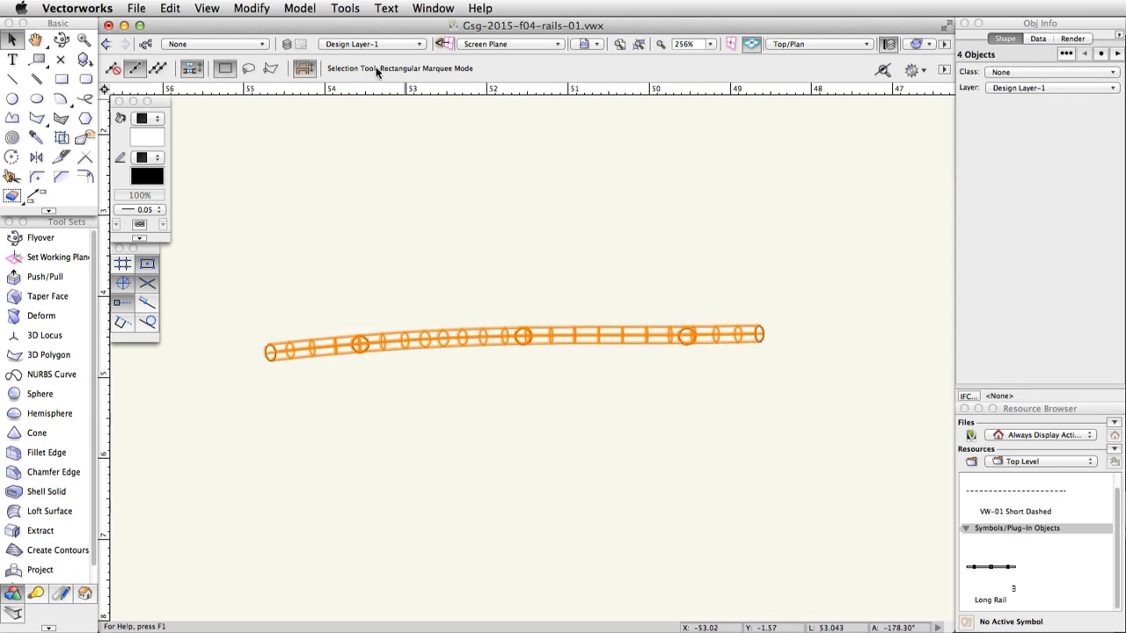
pyautogui.click(299, 8)
pyautogui.click(358, 28)
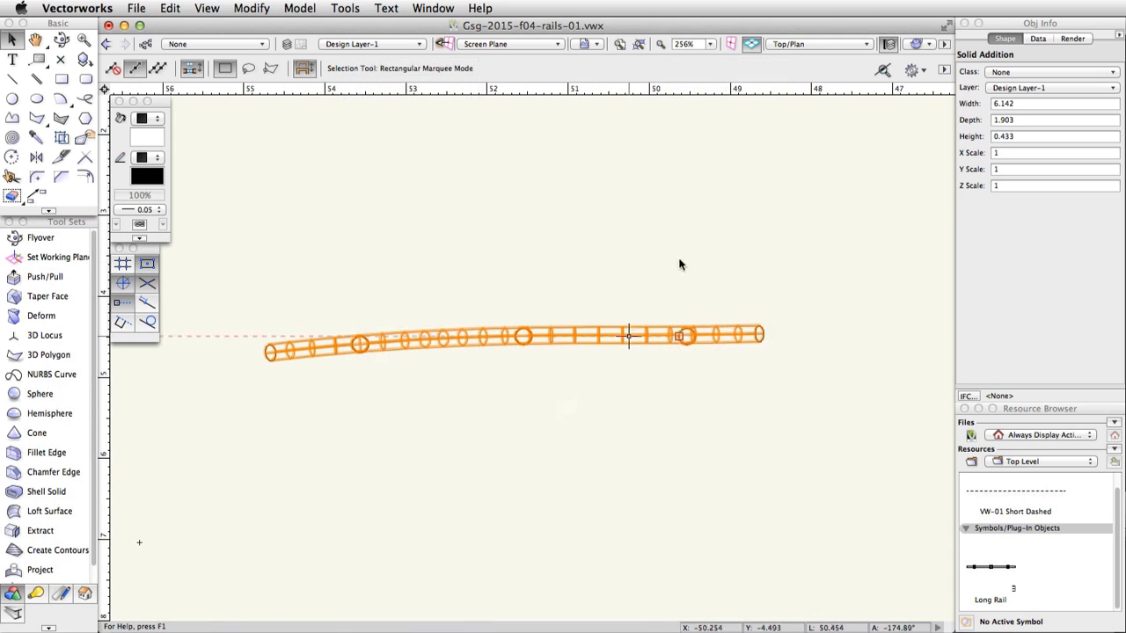
# - In Left Isometric view, set the working plane on the tube's open left end face, with its origin at the face's center
pyautogui.click(827, 45)
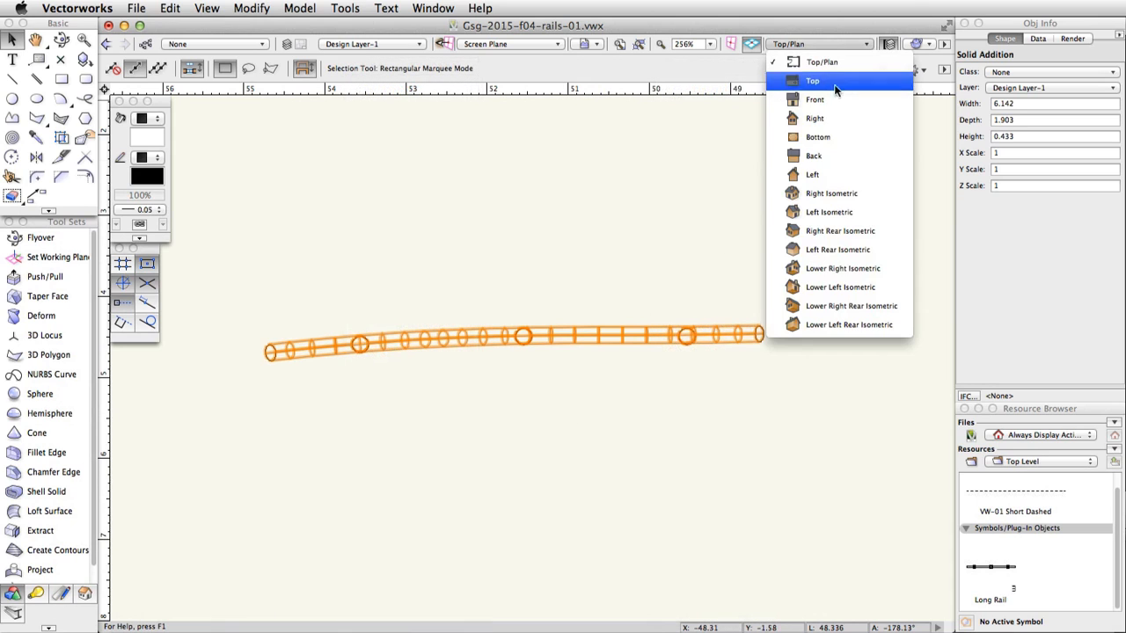
pyautogui.click(874, 214)
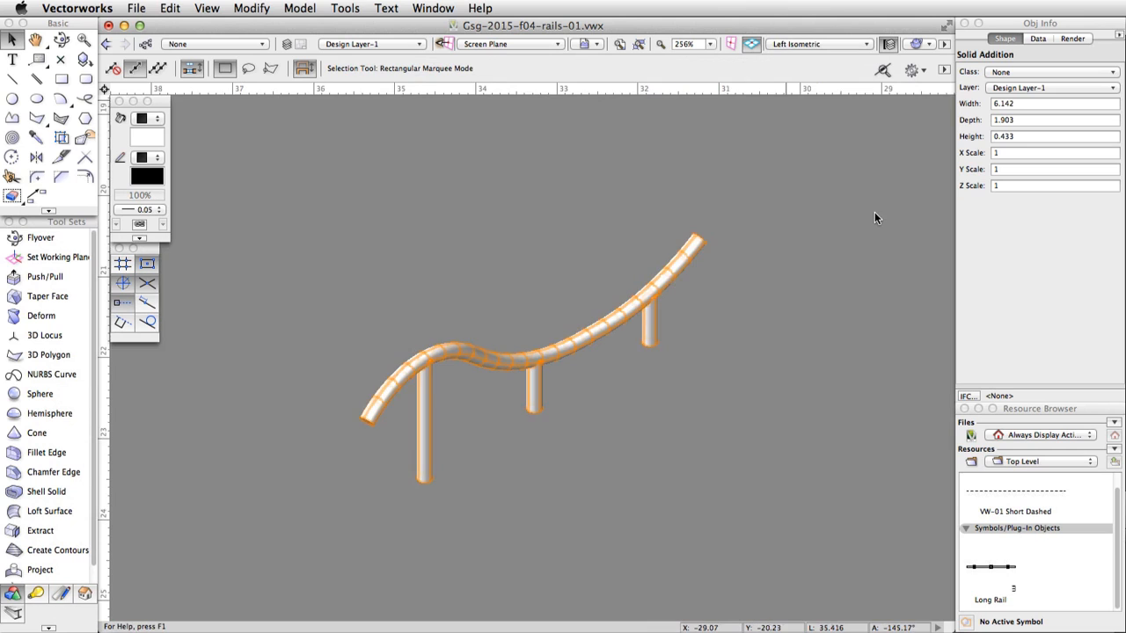
pyautogui.scroll(5, 301, 446)
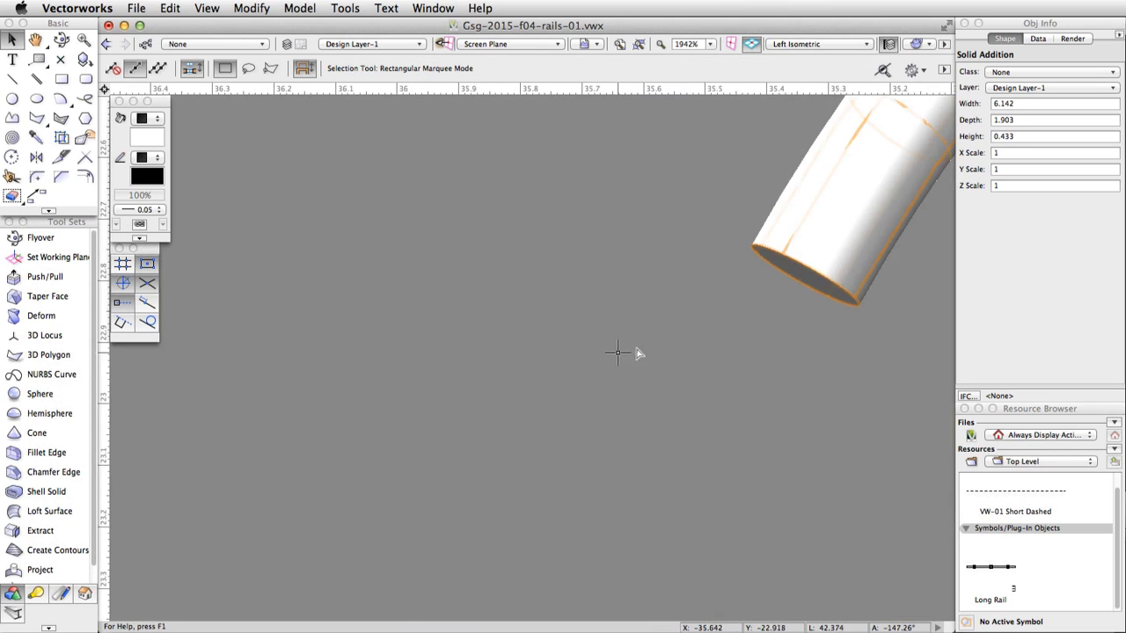
pyautogui.moveTo(615, 352); pyautogui.dragTo(374, 337, button='middle')
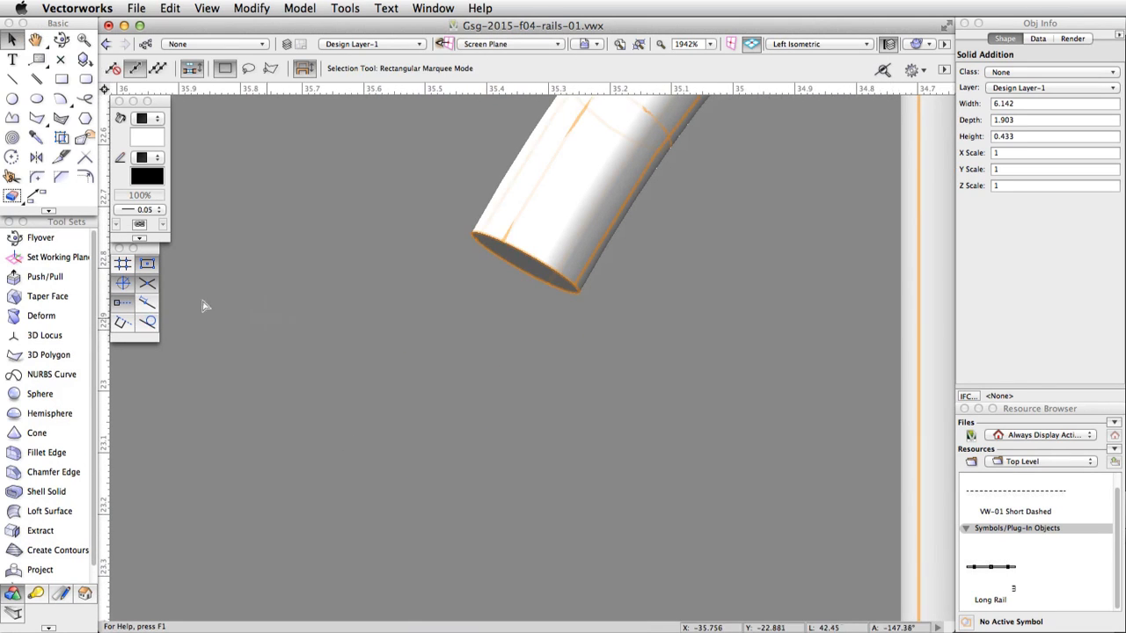
pyautogui.click(56, 258)
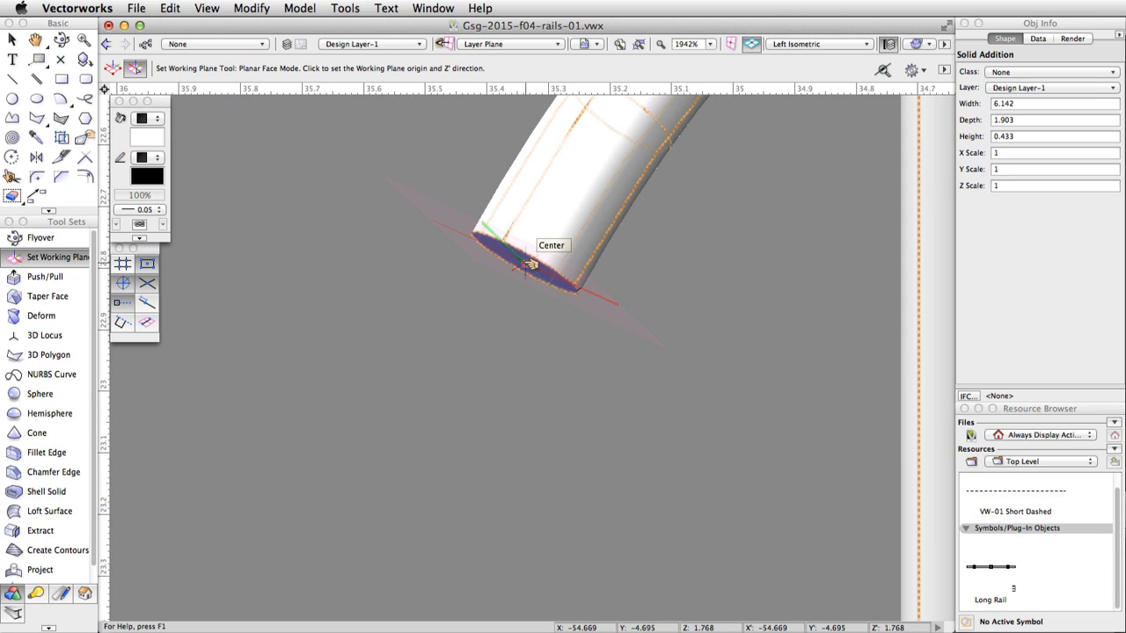
pyautogui.click(530, 264)
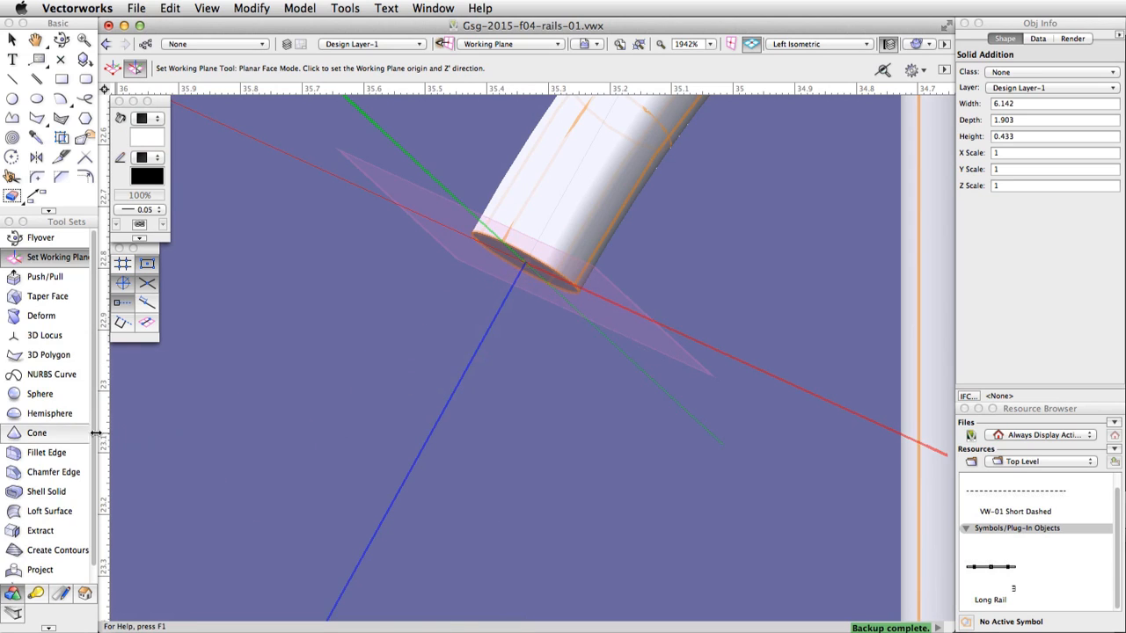
# - Cap both open tube ends with hemispheres of radius 0.1, drawn by diameter across the end faces
pyautogui.click(40, 417)
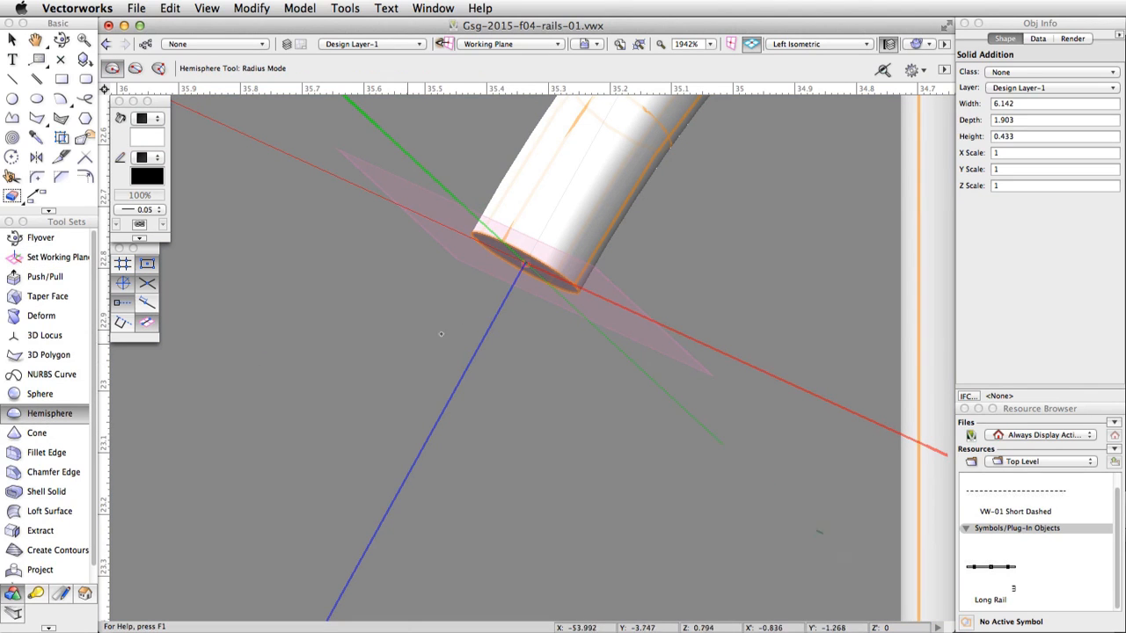
pyautogui.click(135, 69)
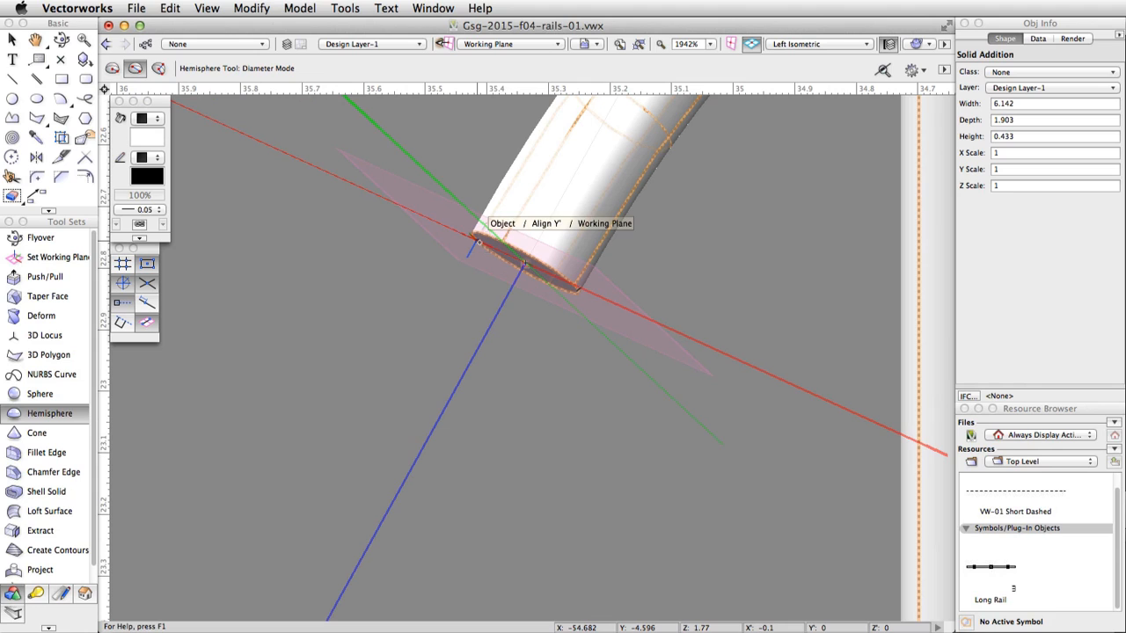
pyautogui.click(476, 237)
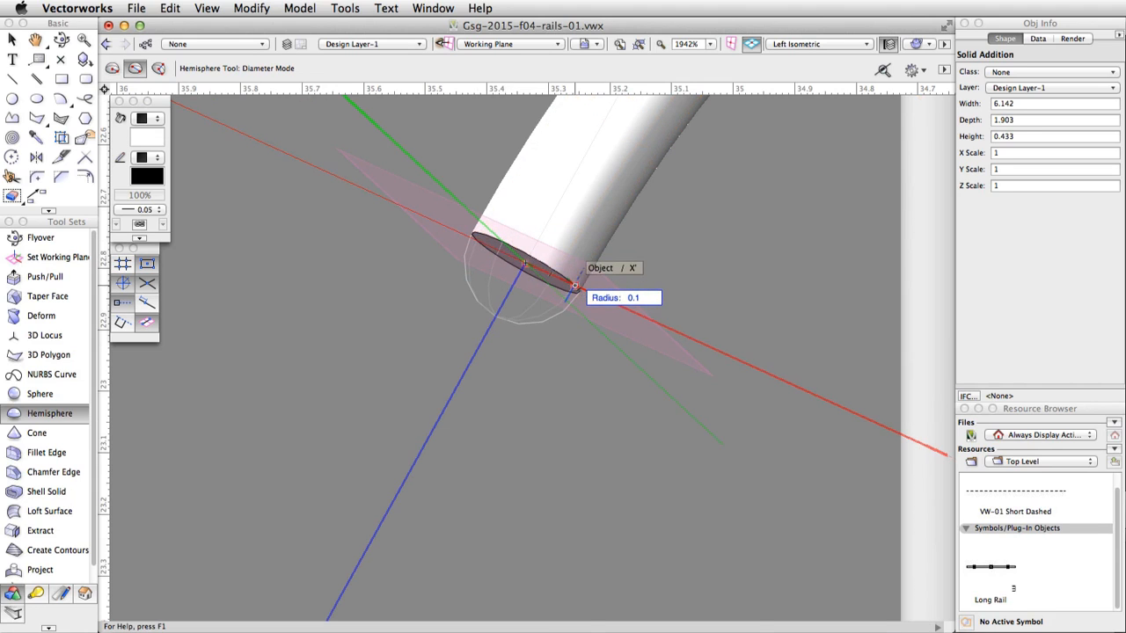
pyautogui.click(575, 286)
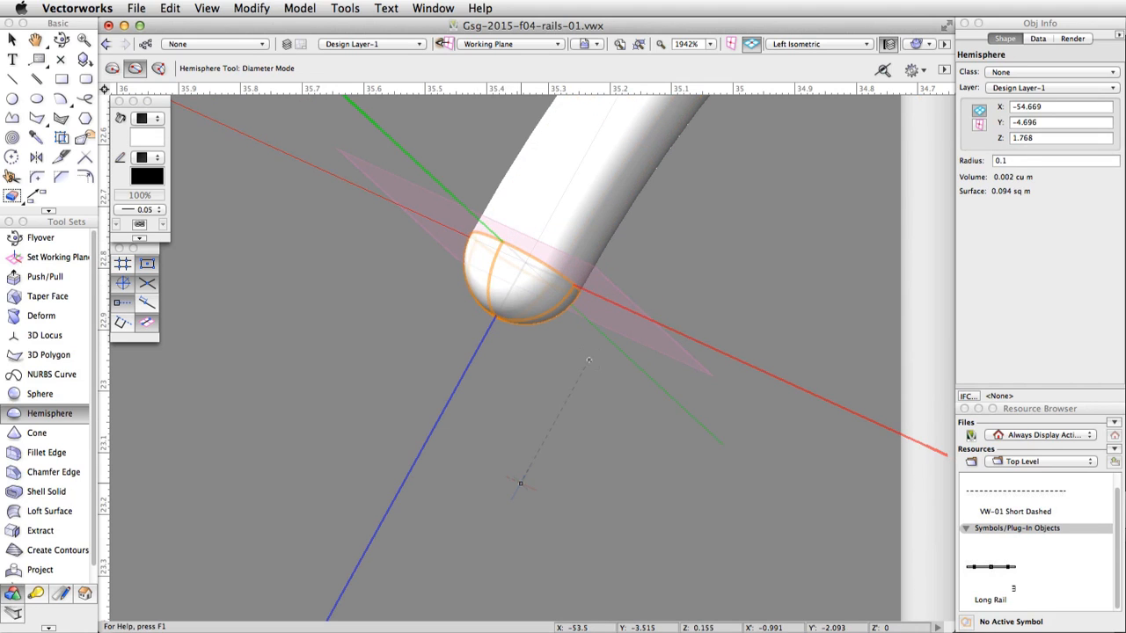
pyautogui.moveTo(588, 360); pyautogui.dragTo(524, 440, button='middle')
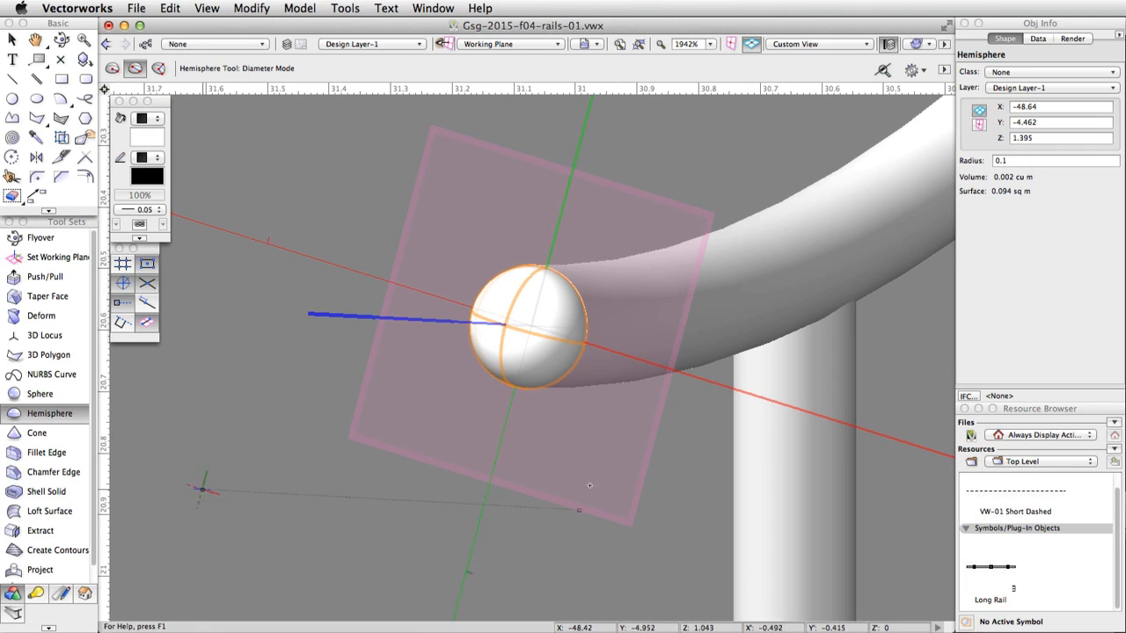
# - Select the rail and both hemispherical end caps and merge them with Add Solids
pyautogui.scroll(-10, 515, 460)
pyautogui.press('x')
pyautogui.moveTo(913, 125); pyautogui.dragTo(497, 519)
pyautogui.click(300, 9)
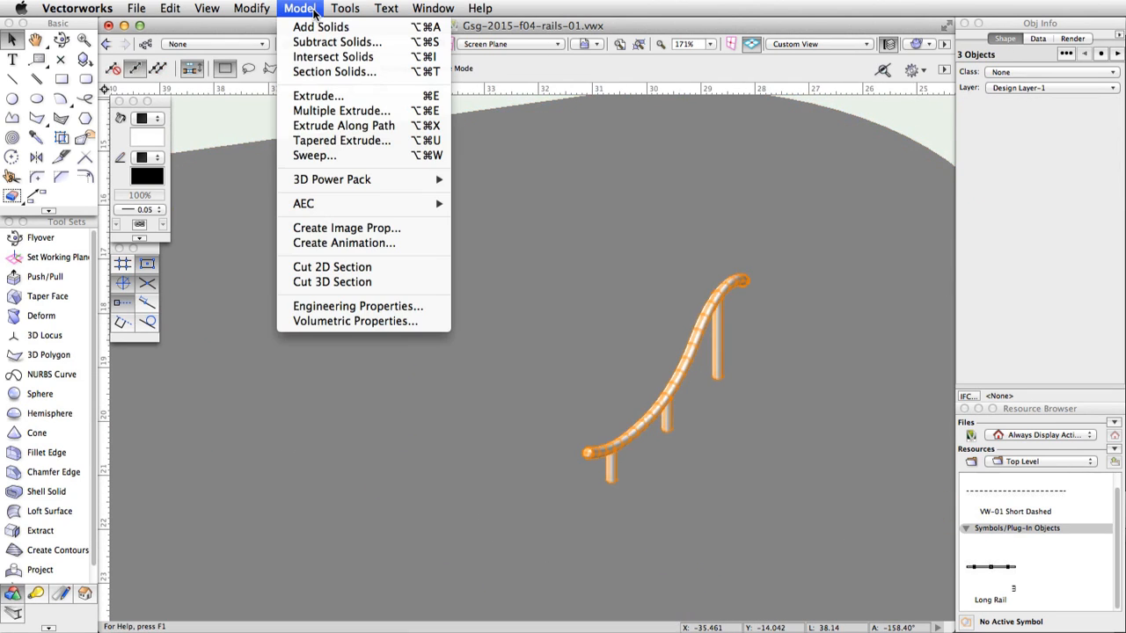
pyautogui.click(357, 31)
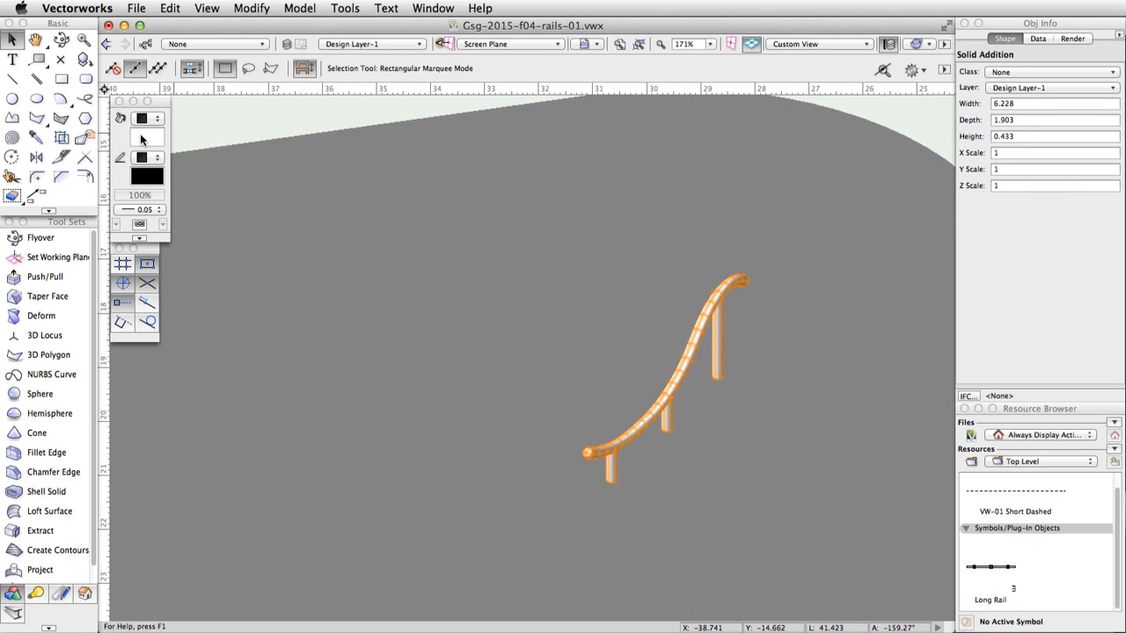
# - Give the merged rail a medium gray fill color and open its class choices
pyautogui.click(142, 139)
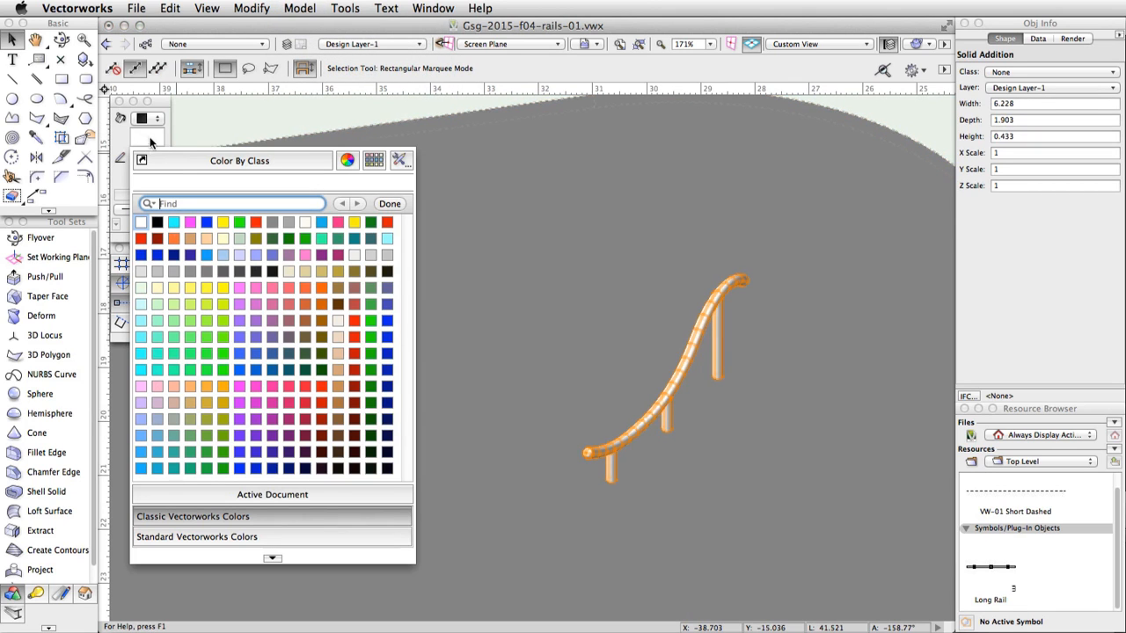
pyautogui.click(271, 222)
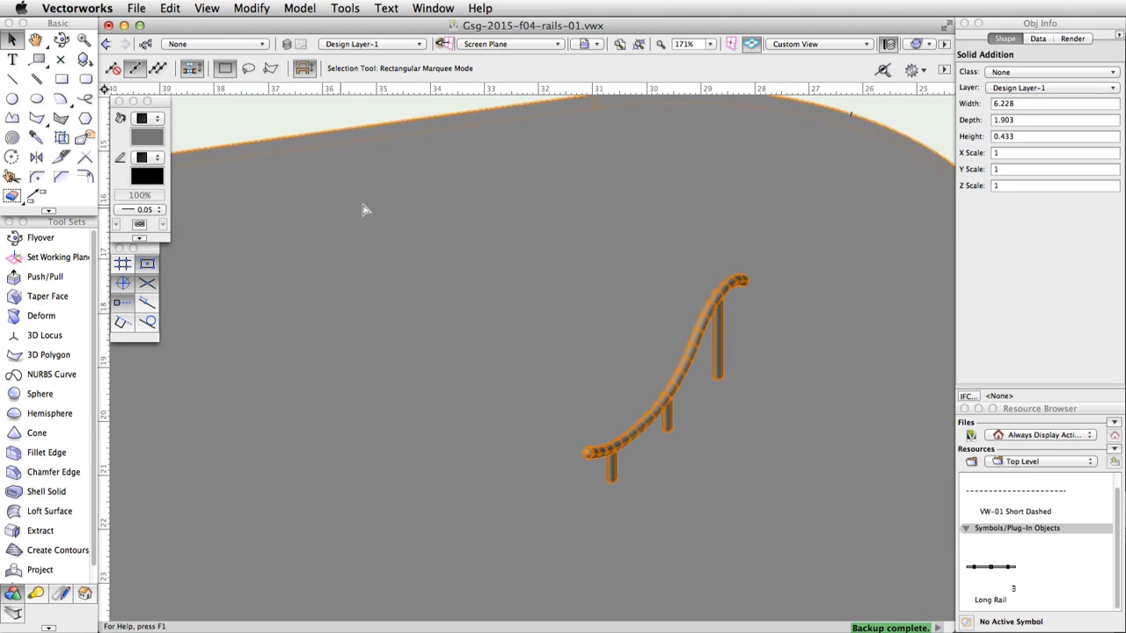
pyautogui.click(1080, 72)
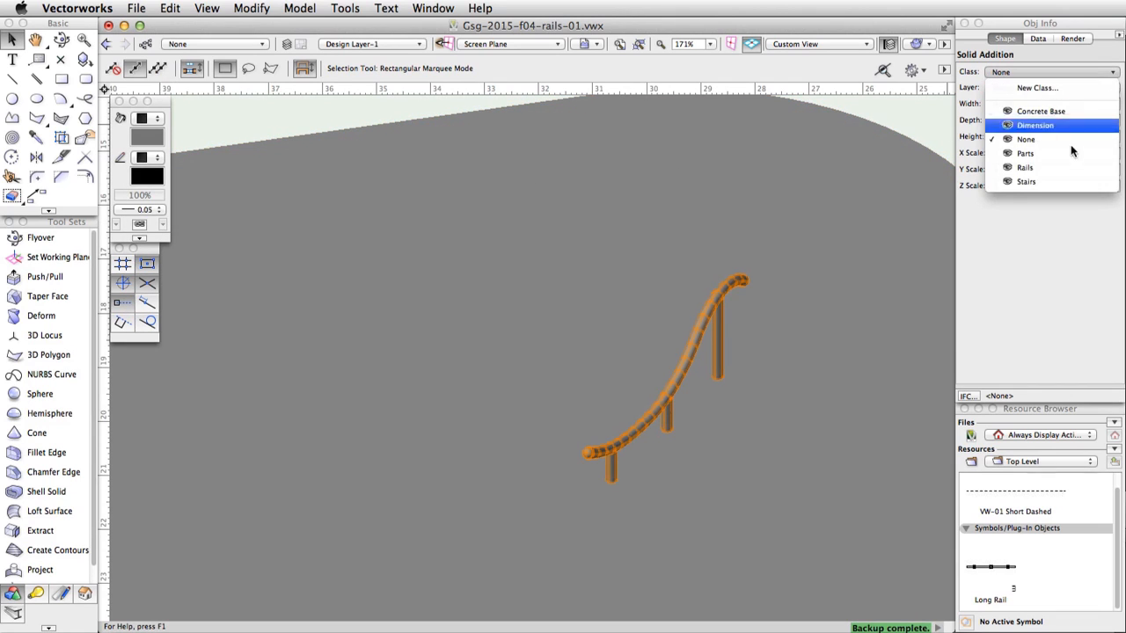